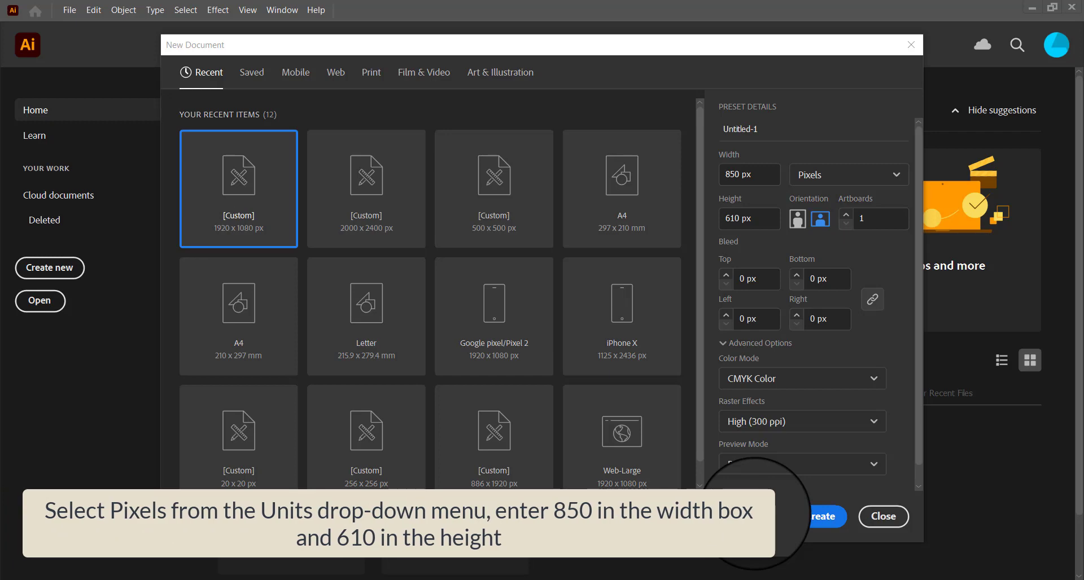
Step: Create the 850 × 610 px document and add the text STOP near the middle of the artboard
click(812, 517)
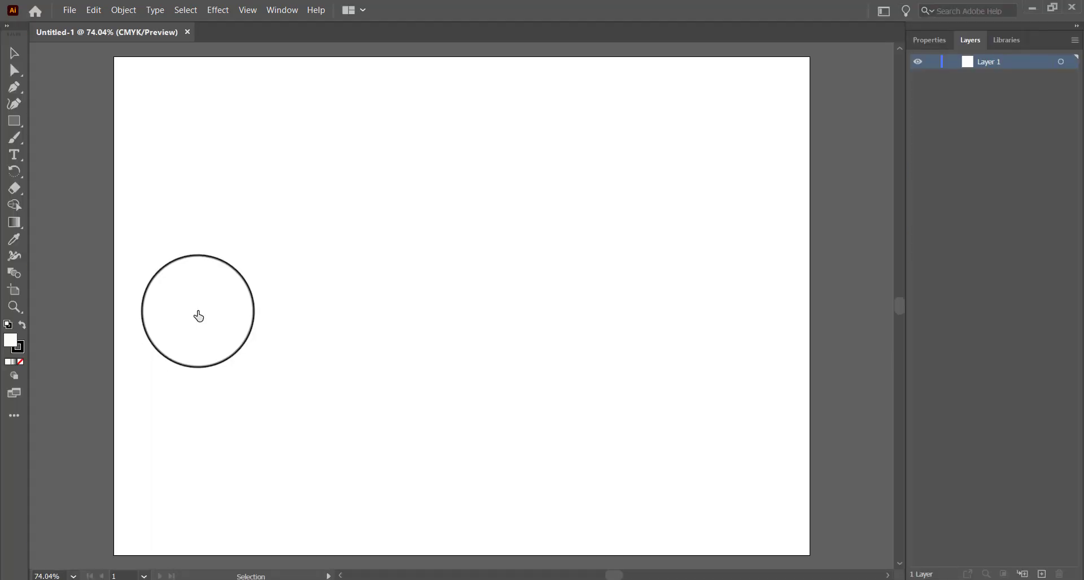
click(14, 53)
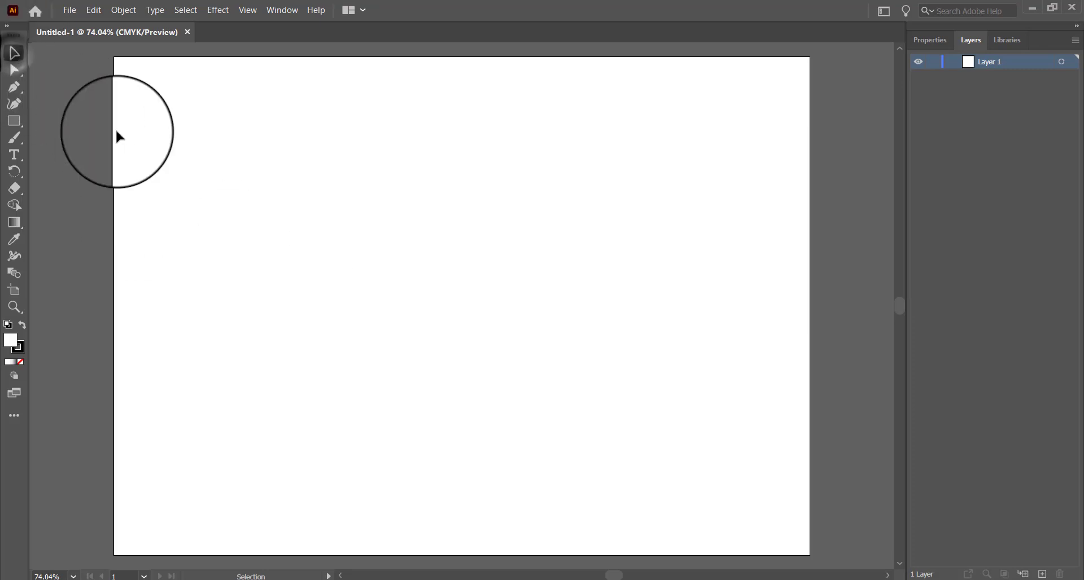
click(16, 155)
click(314, 314)
text(STOP)
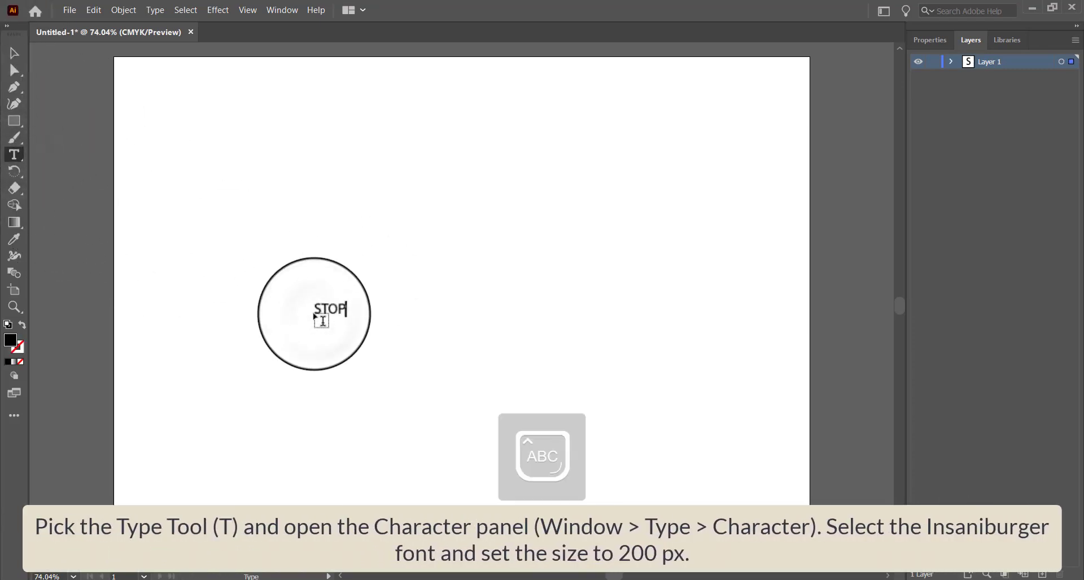
Step: Set the STOP text in the Insaniburger font at 200 pt
key(ctrl+a)
click(930, 40)
click(954, 315)
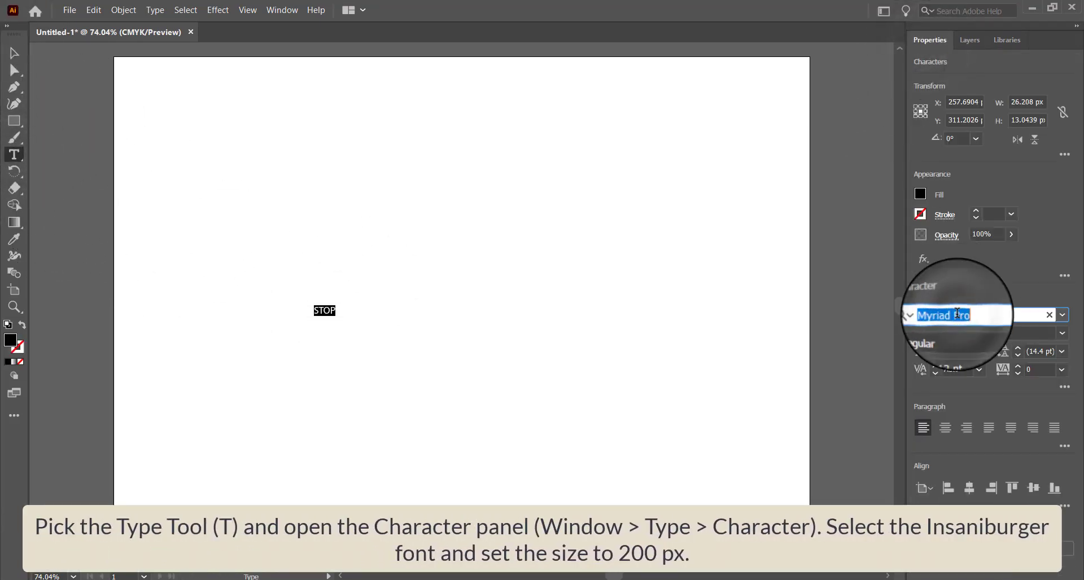
text(INSAN)
click(815, 443)
click(1042, 351)
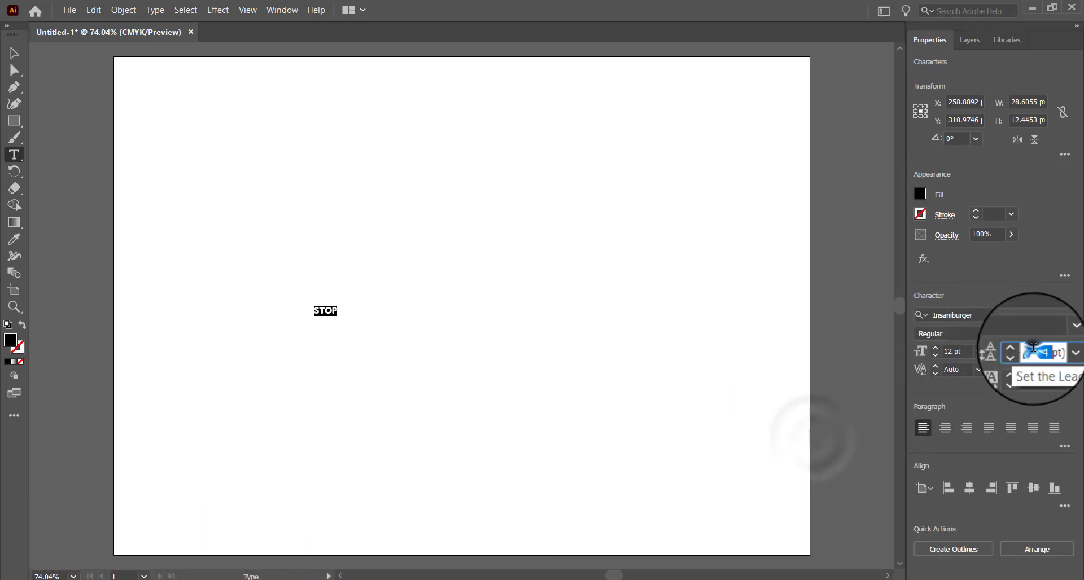
click(954, 351)
text(200)
key(Return)
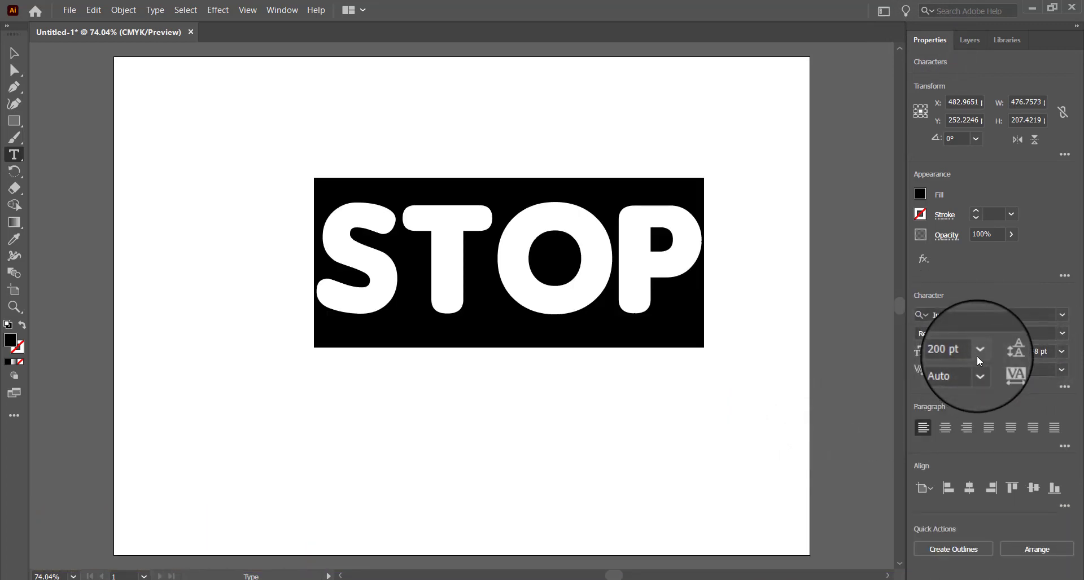
click(979, 351)
Step: Center the STOP text horizontally and vertically on the artboard
click(14, 53)
click(969, 487)
click(1033, 488)
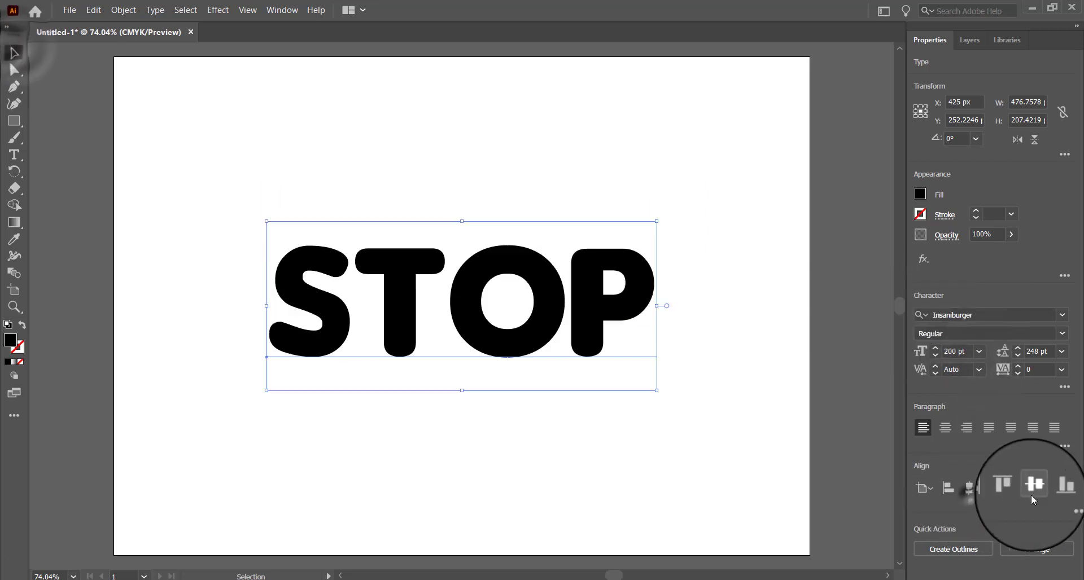
click(694, 444)
Step: Add a separate letter P with the same character settings just below the black P
click(566, 319)
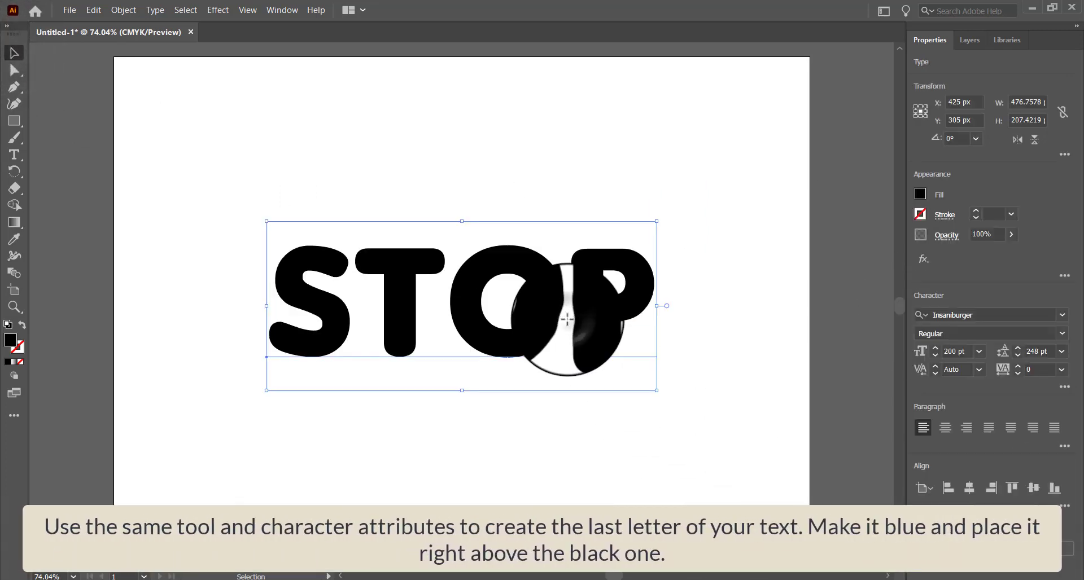
key(t)
click(568, 423)
text(P)
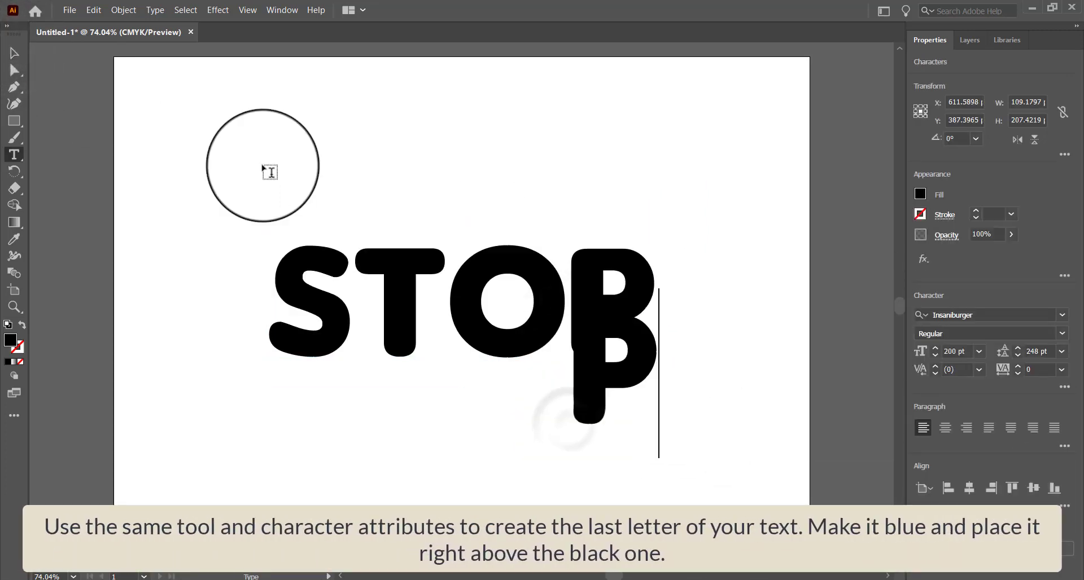
Step: Nudge the separate P up and slightly left until it exactly covers the last letter of STOP
click(15, 52)
key(Up)
key(Up)
key(Up)
key(Up)
key(Up)
key(Up)
key(Up)
key(Up)
key(Up)
key(Up)
key(Up)
key(Up)
key(Up)
key(Up)
key(Up)
key(Up)
key(Up)
key(Up)
key(Up)
key(Up)
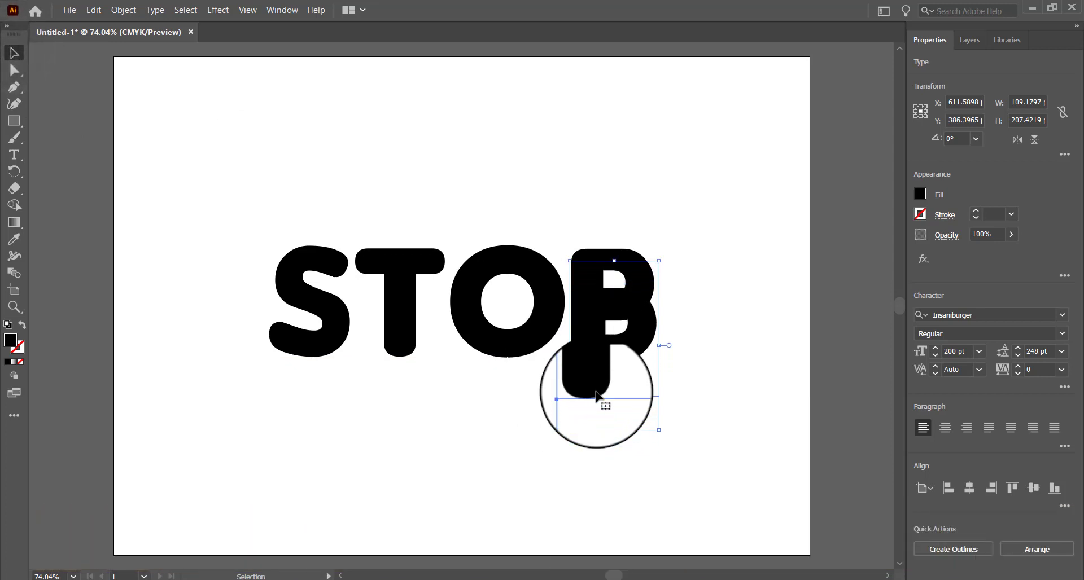
key(Up)
key(Up)
key(Up)
key(Up)
key(Up)
key(Up)
key(Up)
key(Up)
key(Up)
key(Up)
key(Up)
key(Up)
key(Up)
key(Up)
key(Up)
key(Up)
key(Up)
key(Up)
key(Up)
key(Up)
key(Left)
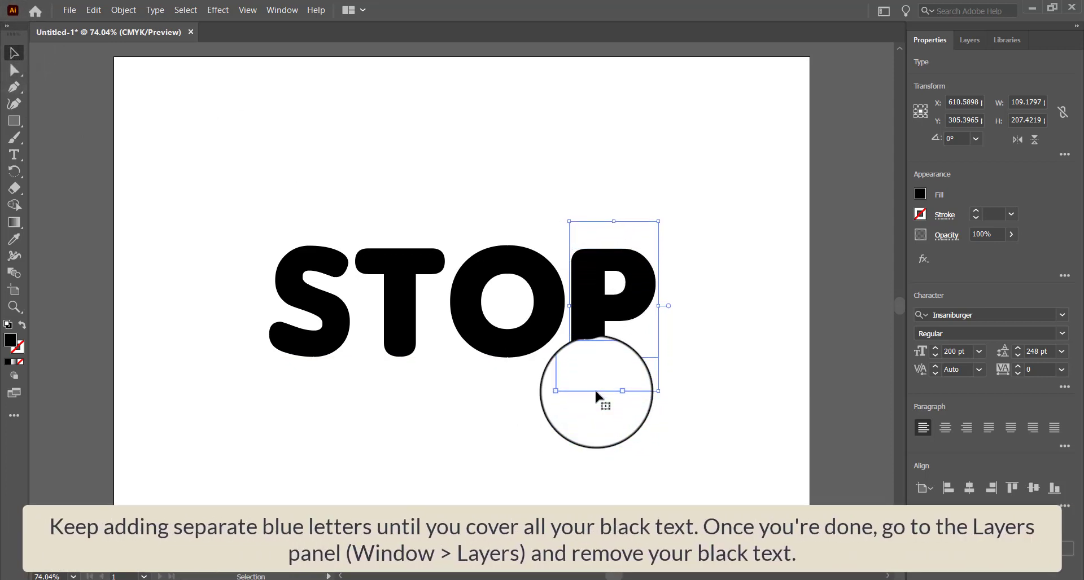
key(Left)
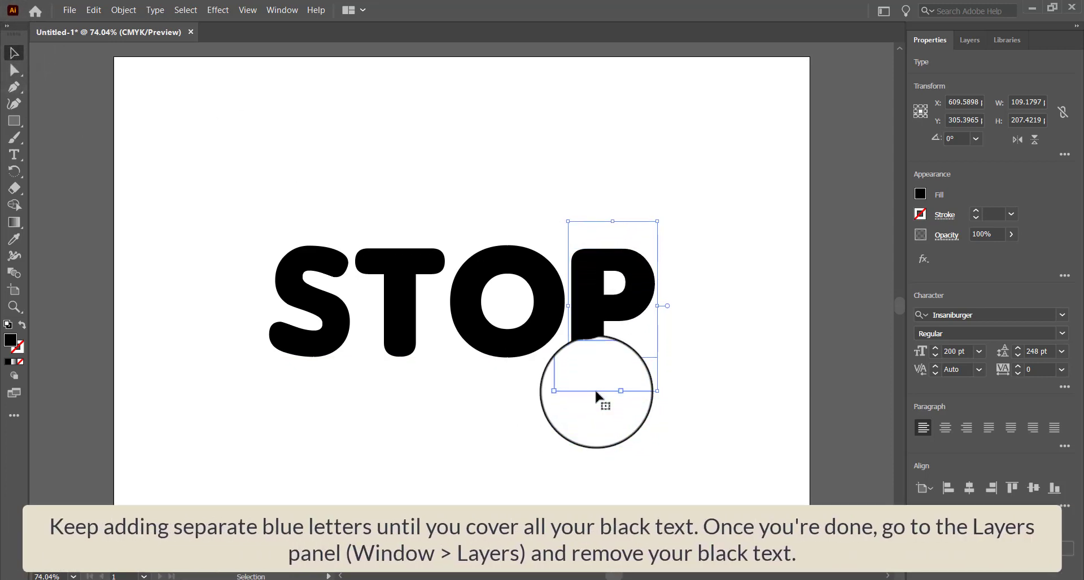
Step: Set the separate P's fill color to RGB 41, 171, 226
double_click(11, 342)
click(830, 321)
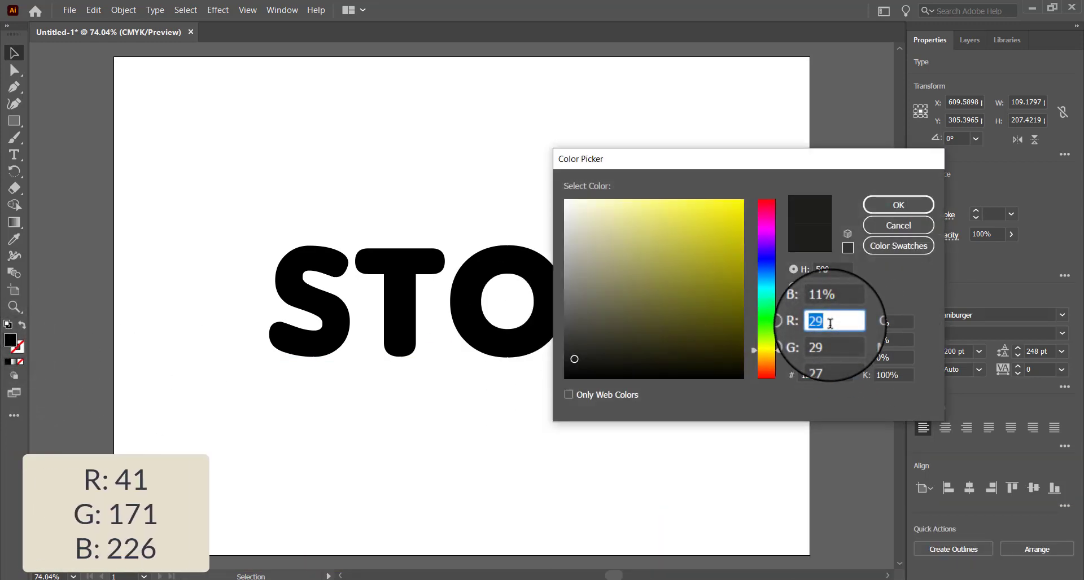
text(41)
key(Tab)
text(171)
key(Tab)
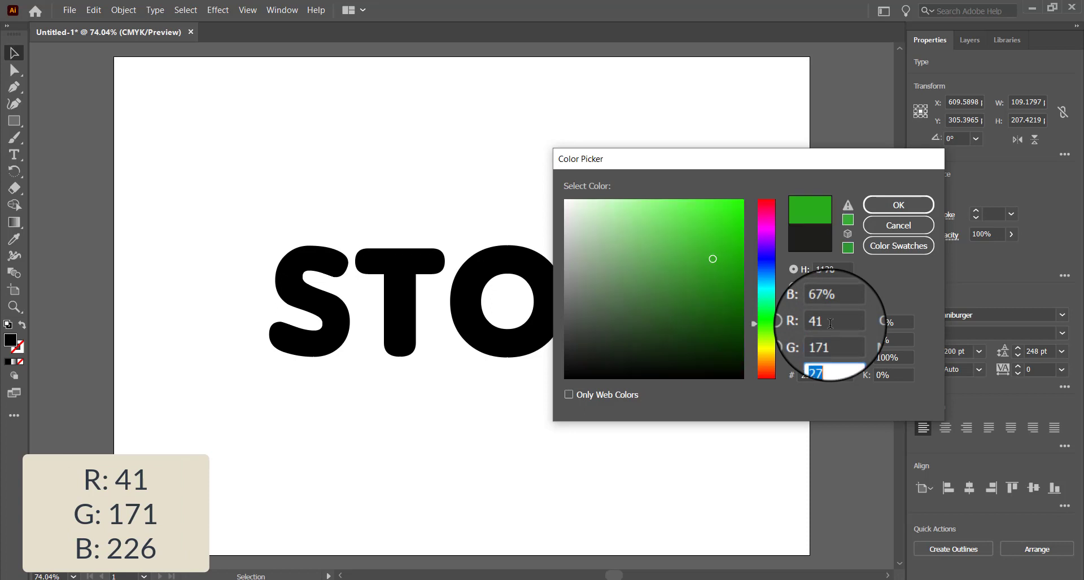
text(226)
key(Return)
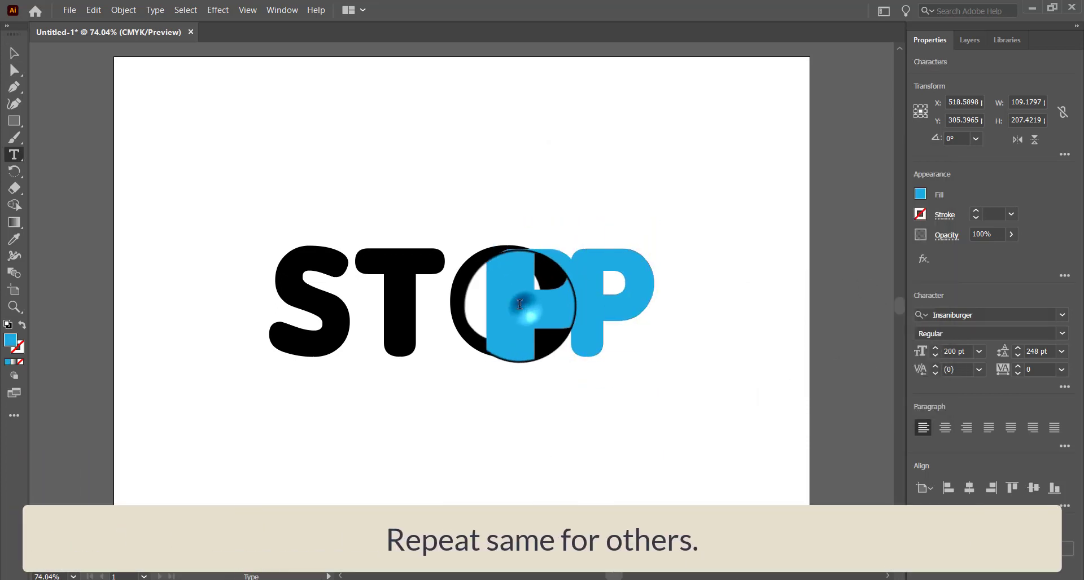
Step: Expand Layer 1 to list its objects and hide the original black STOP text
click(14, 53)
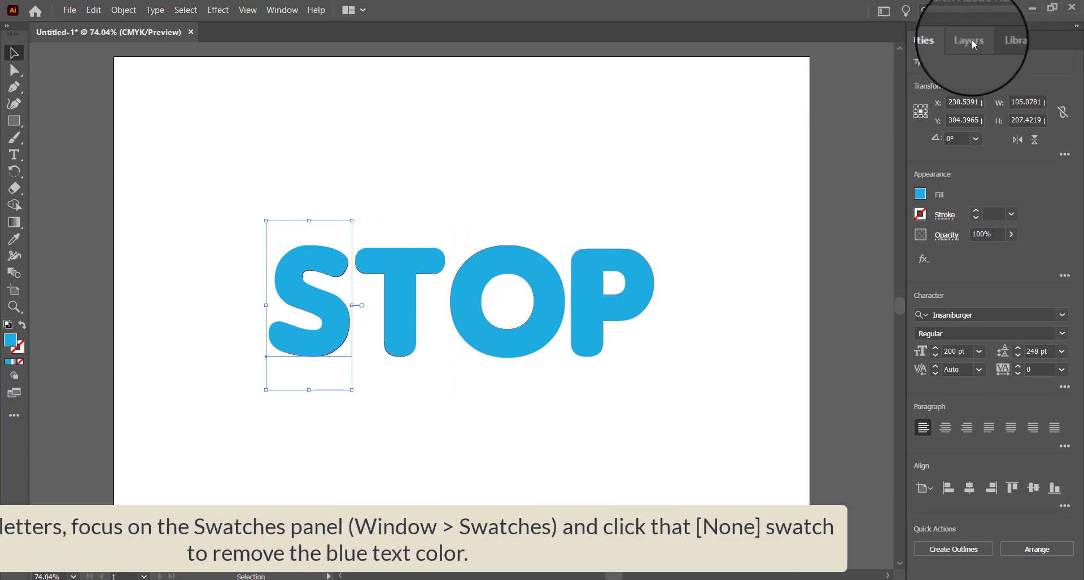
click(971, 41)
click(951, 60)
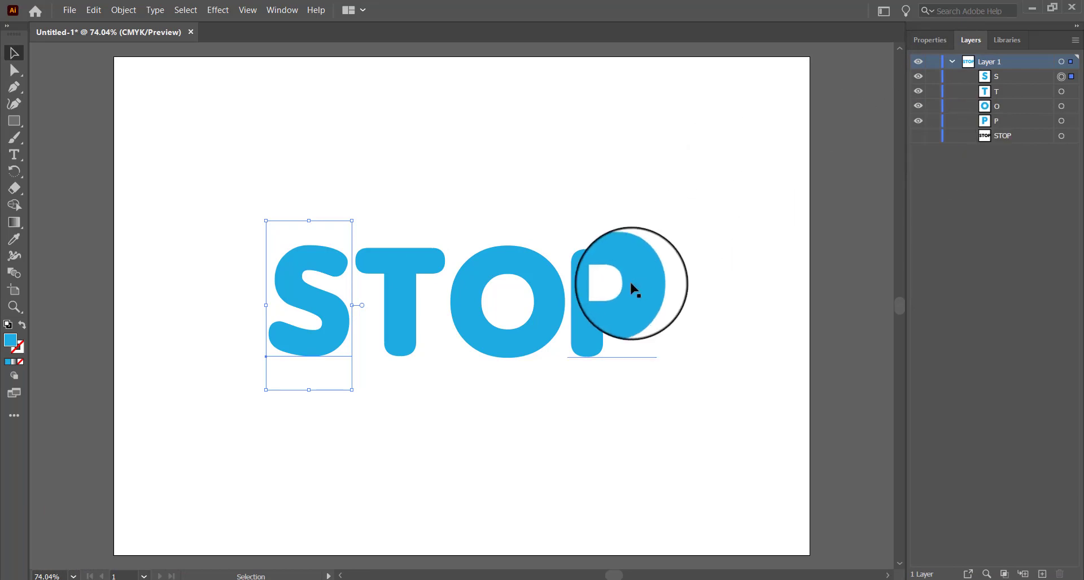
Step: Remove the blue color from the letter S with the None swatch
click(282, 10)
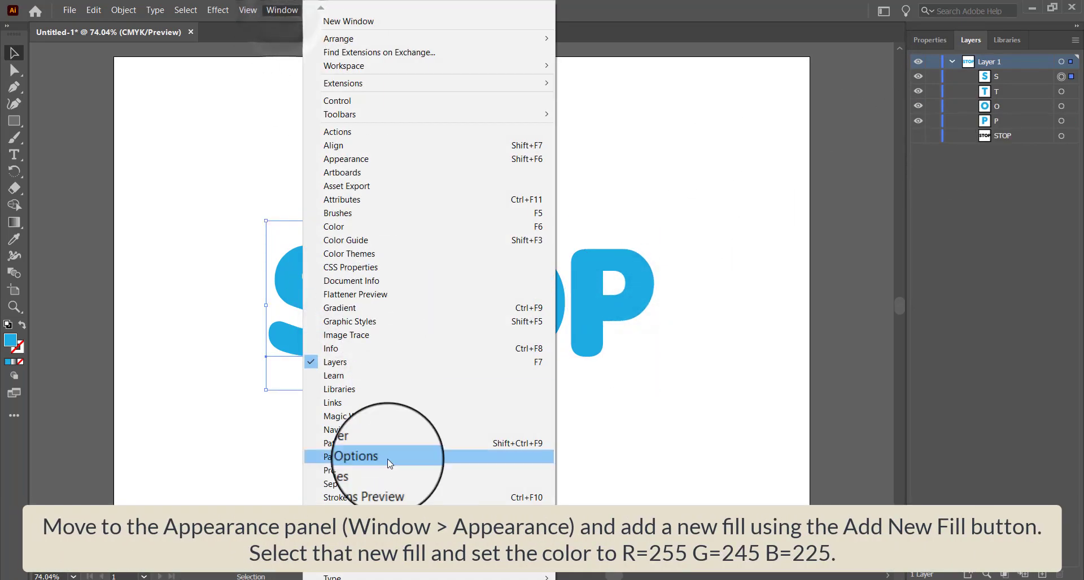
click(381, 523)
drag(676, 134, 778, 74)
click(716, 133)
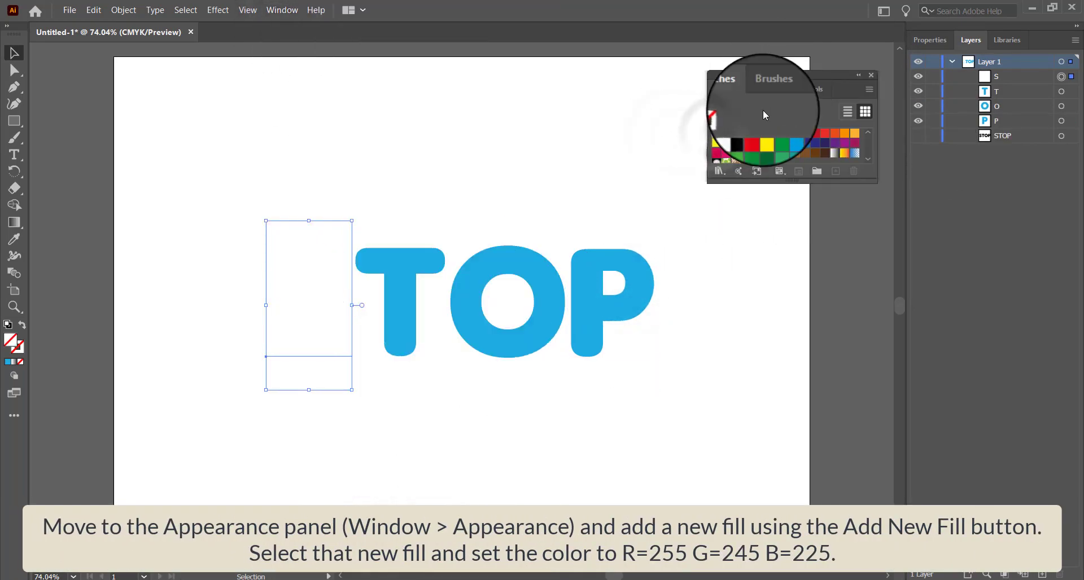
Step: Add a new fill to the S in its appearance attributes and close the swatches
click(283, 10)
click(299, 151)
drag(584, 238, 587, 68)
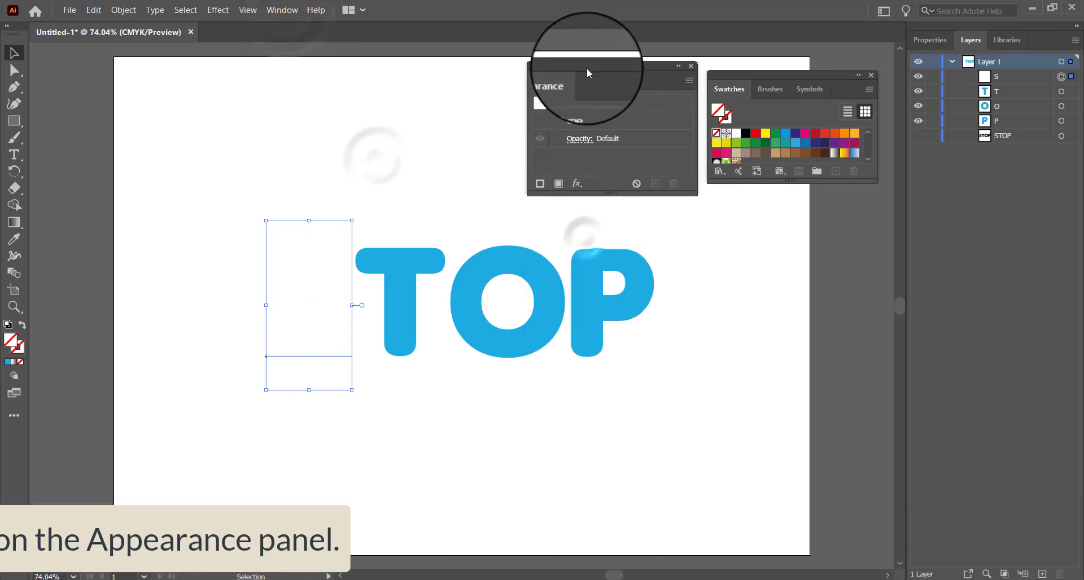
click(558, 184)
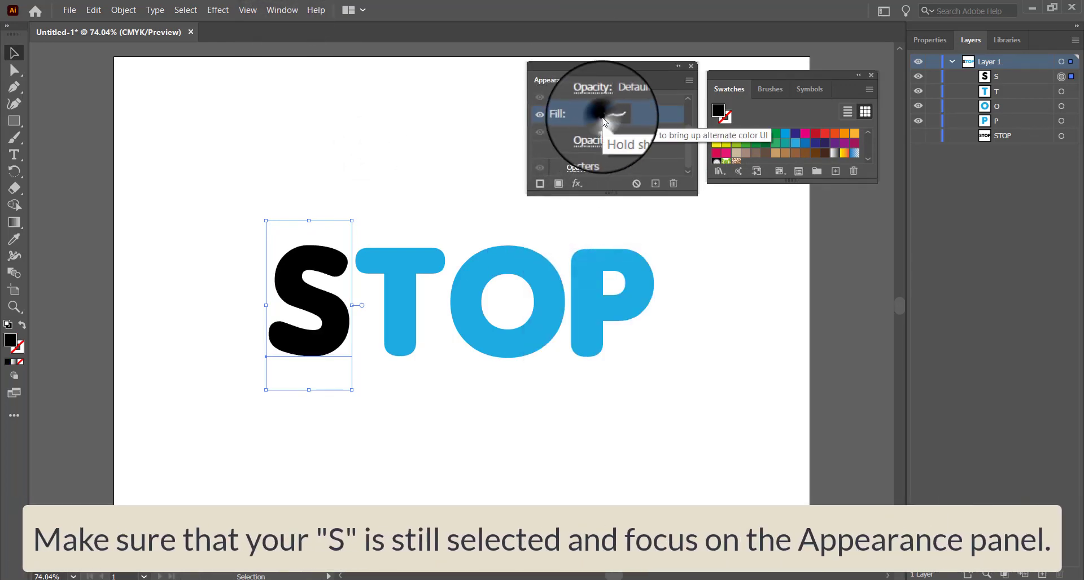
click(602, 116)
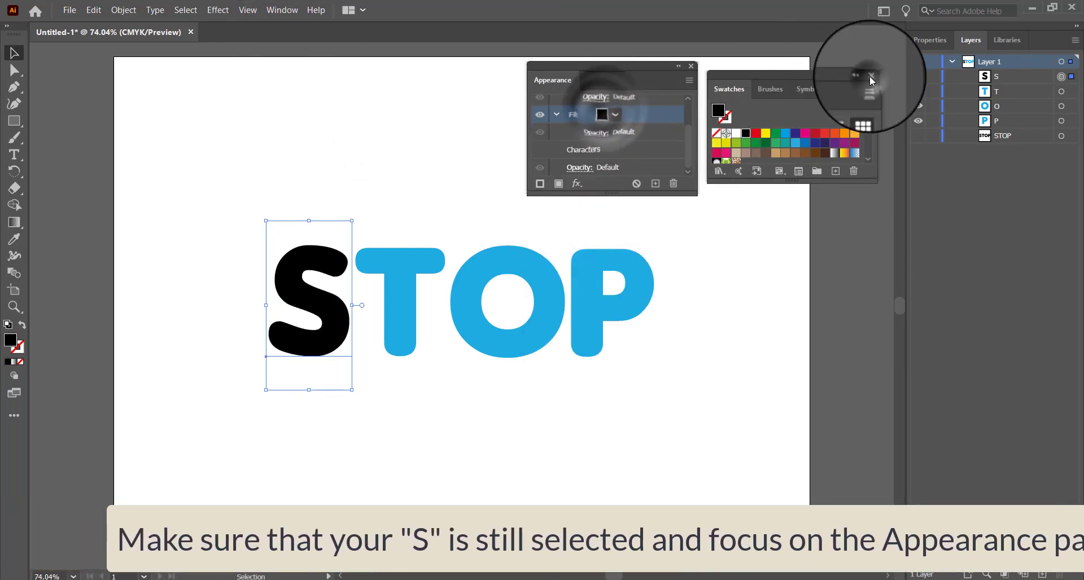
click(869, 75)
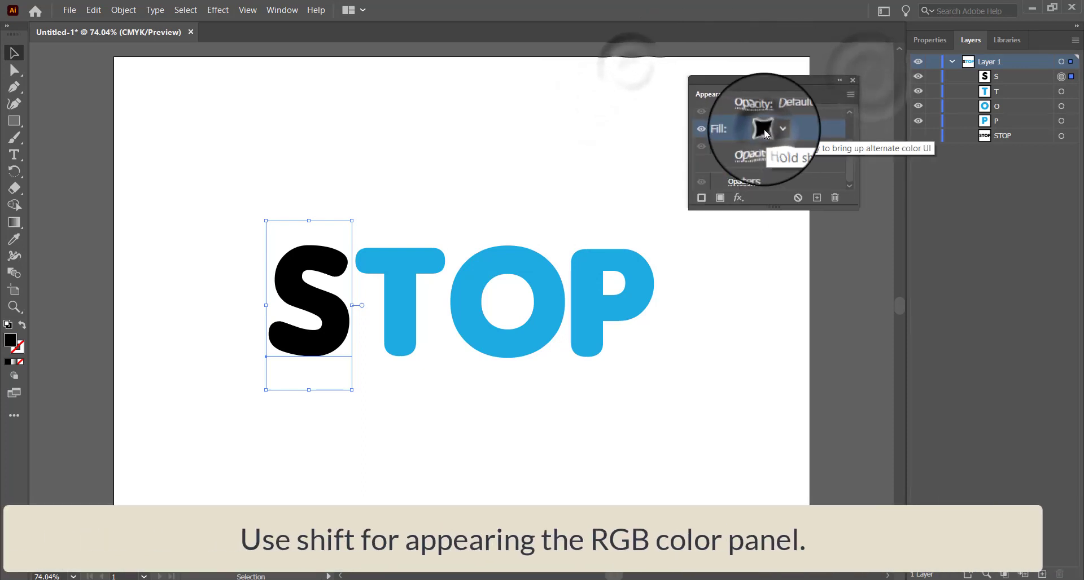
Step: Switch the S's new fill to RGB color and set it to 255, 245, 225
shift+click(764, 129)
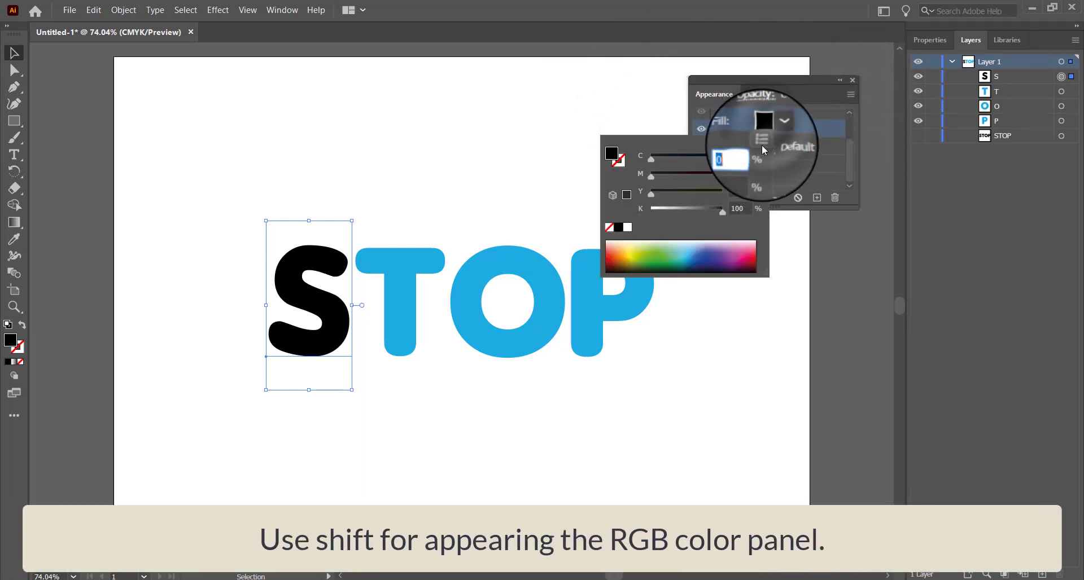
click(762, 145)
click(785, 156)
double_click(737, 156)
text(255)
key(Tab)
text(241)
key(Tab)
text(225)
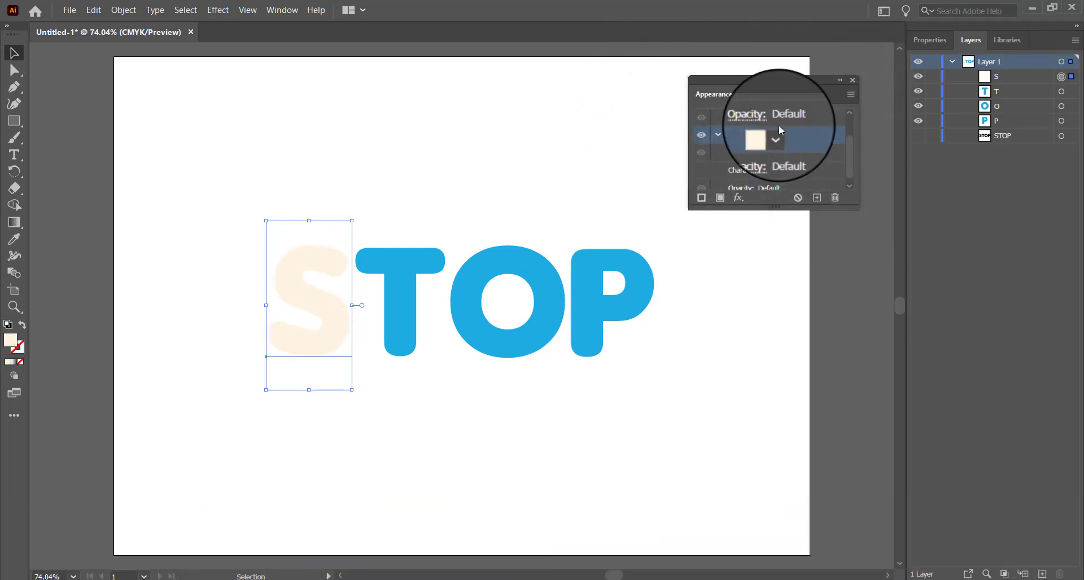
Step: Add a second fill to the S and place it directly beneath the cream fill, above the stroke
click(777, 123)
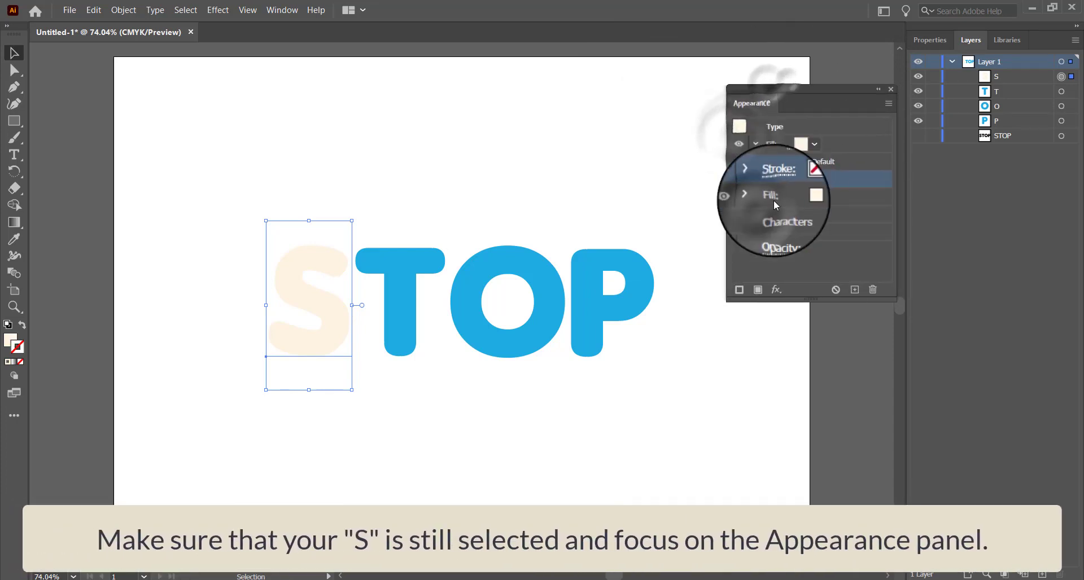
click(827, 193)
click(777, 195)
click(778, 196)
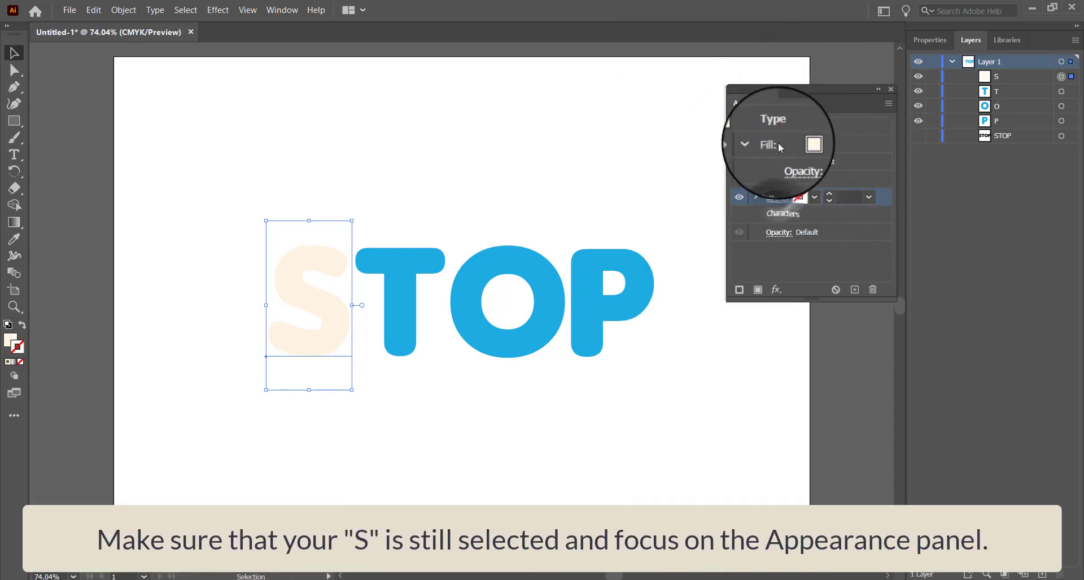
click(778, 143)
click(755, 143)
Step: Set the S's lower fill color to RGB 0, 146, 69
click(802, 162)
shift+click(803, 162)
double_click(785, 182)
text(0)
key(Tab)
text(14)
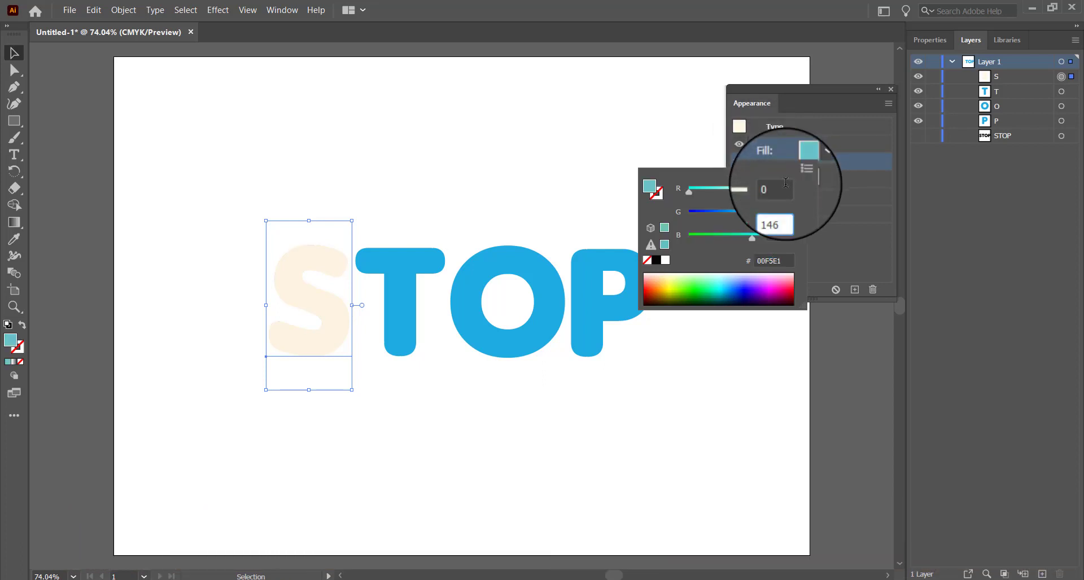
text(6)
key(Tab)
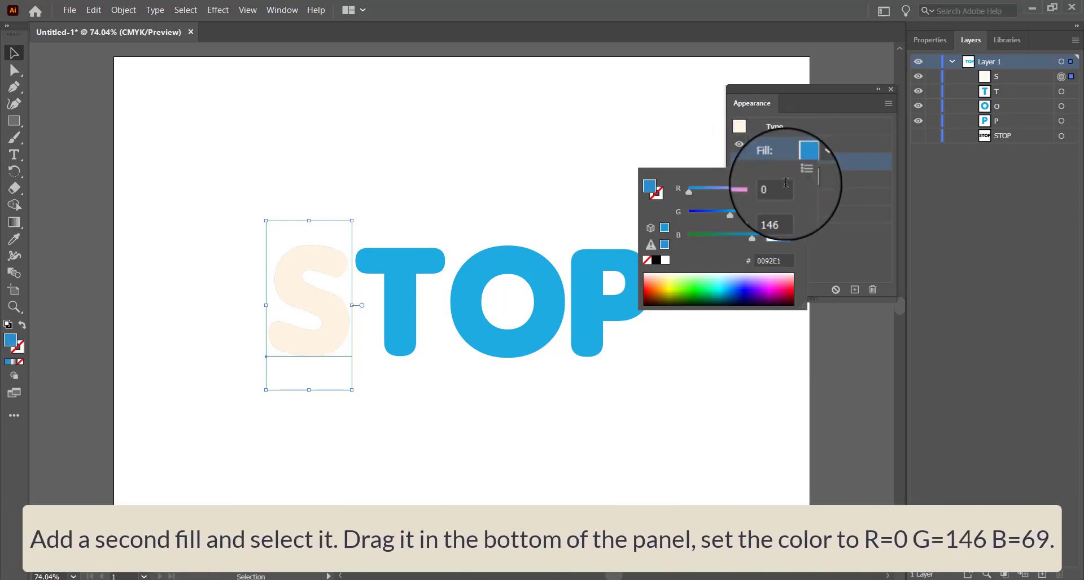
key(Return)
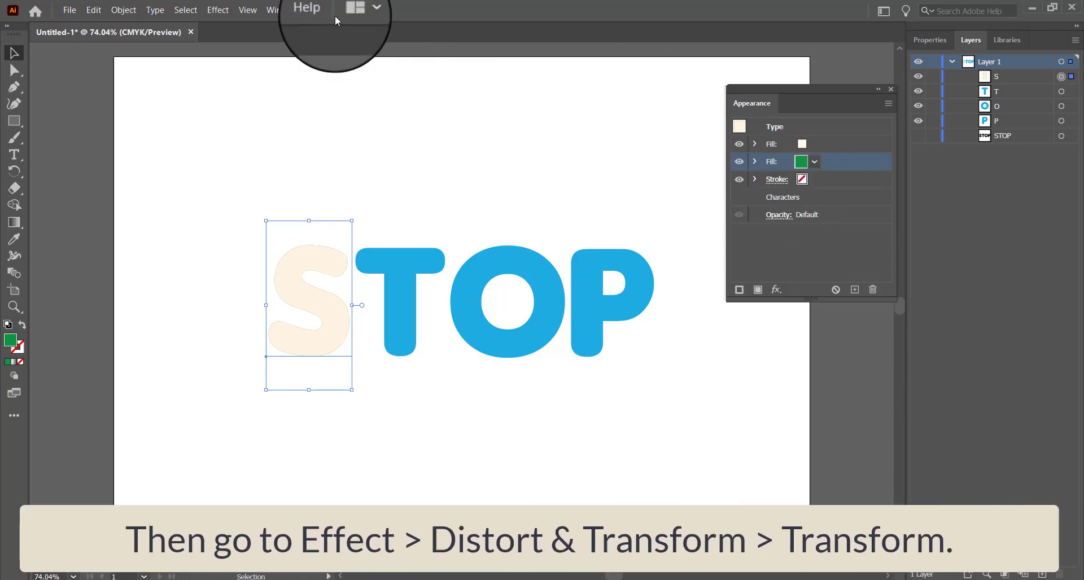
Step: Apply a Transform effect to the S's green fill with 0.5 px horizontal and vertical moves, Transform Patterns enabled and 700 copies
click(223, 11)
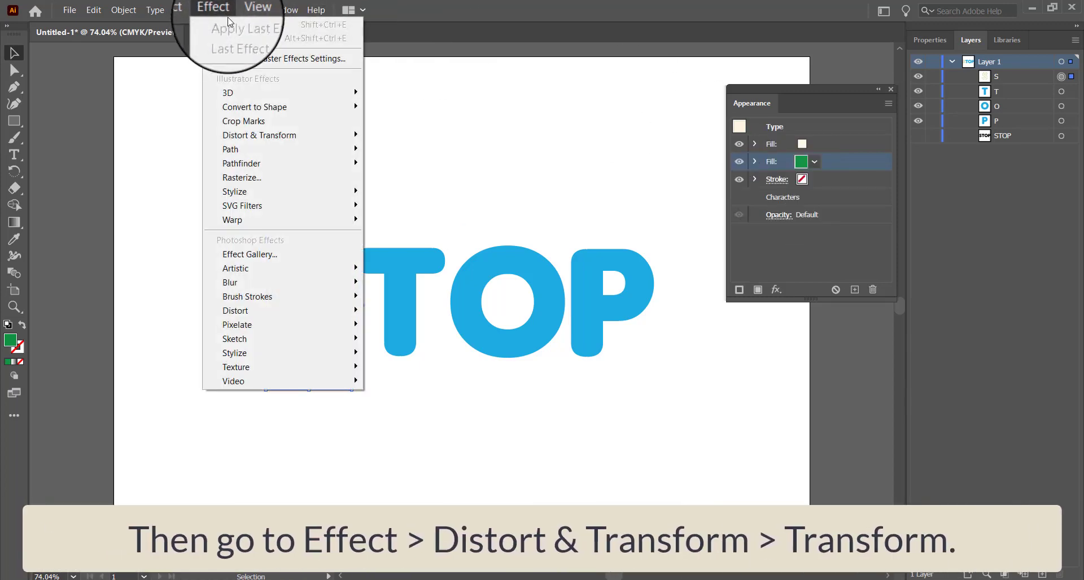
mouse_move(339, 135)
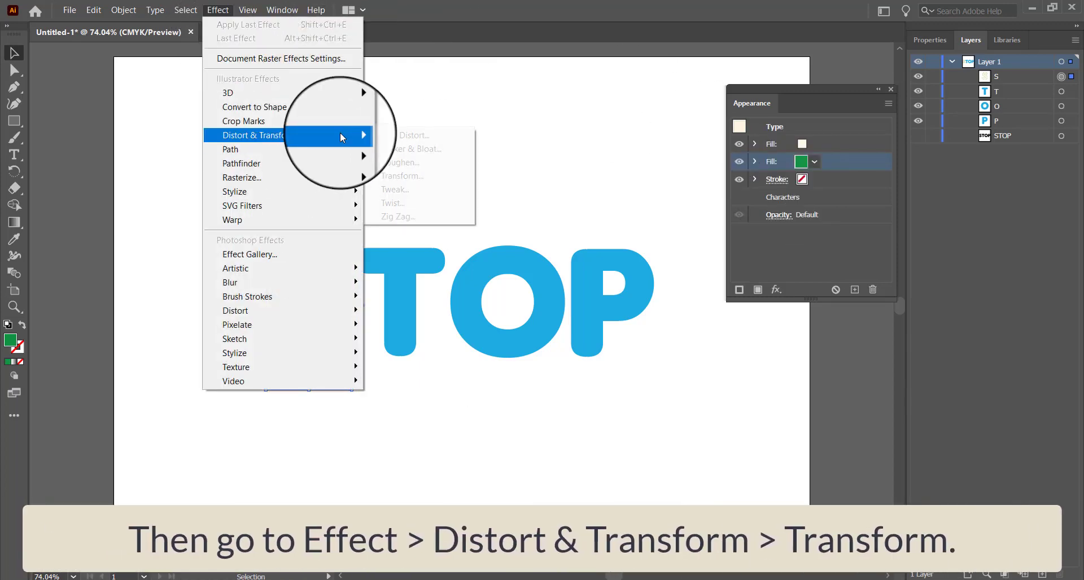
click(428, 174)
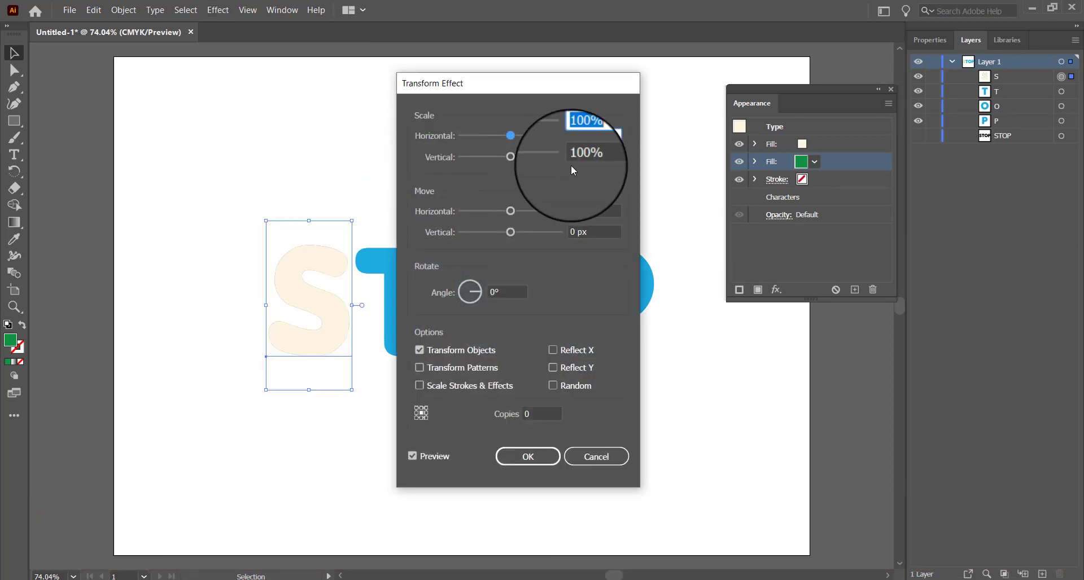
double_click(580, 210)
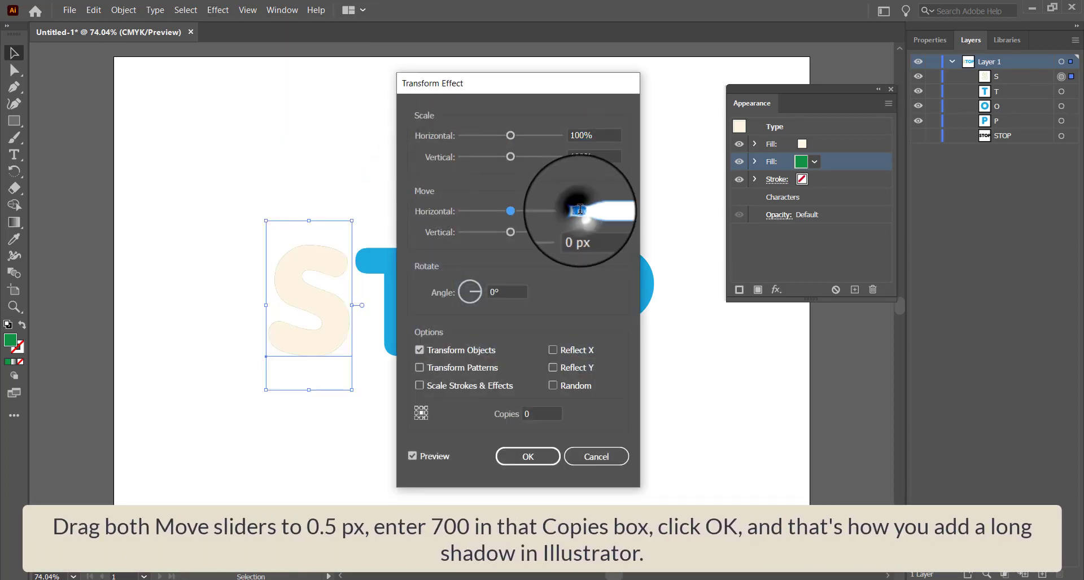
text(0.5)
key(Tab)
text(0.5)
key(shift+Tab)
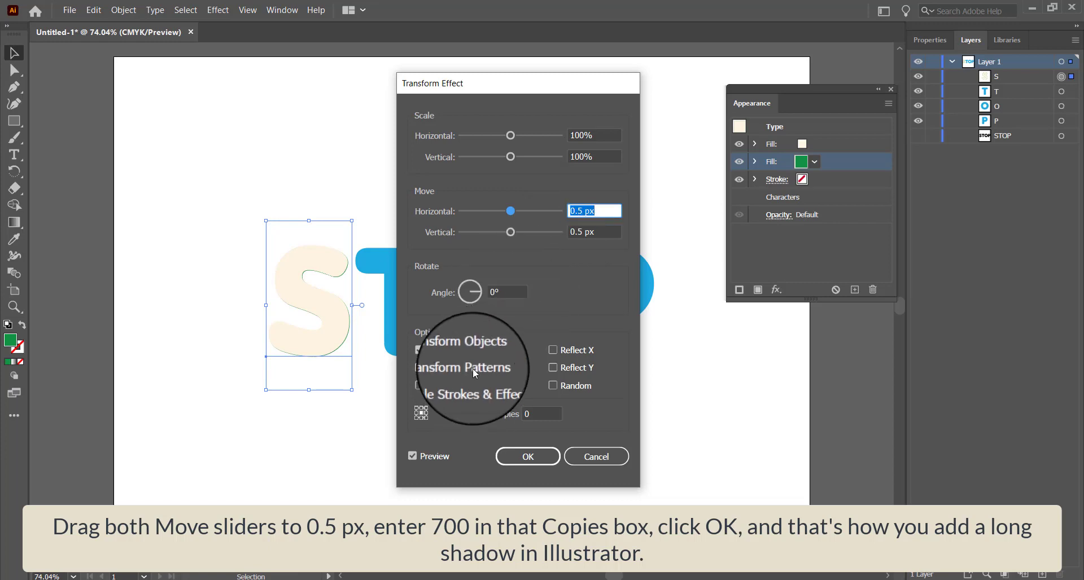
double_click(536, 414)
text(700)
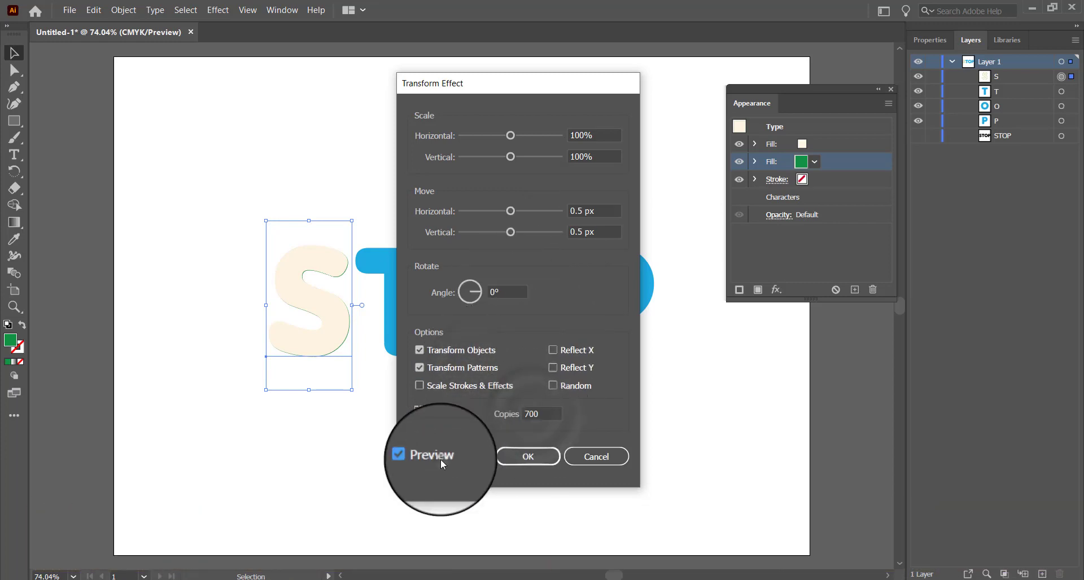
click(528, 456)
Step: Add a third fill to the S, between the cream and green fills, and color it black
scroll(525, 459, down, 5)
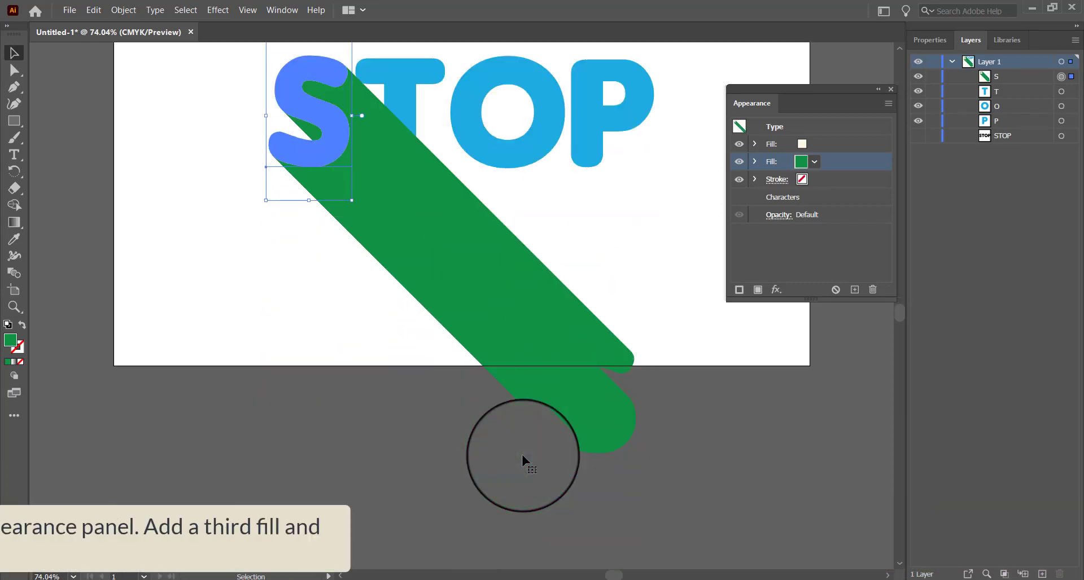
scroll(352, 262, up, 5)
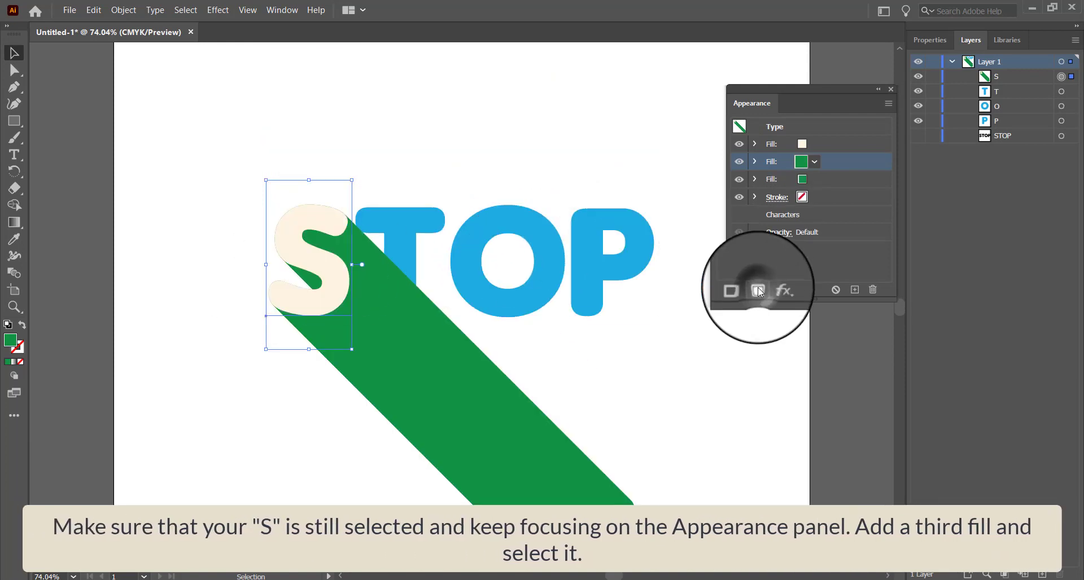
click(782, 182)
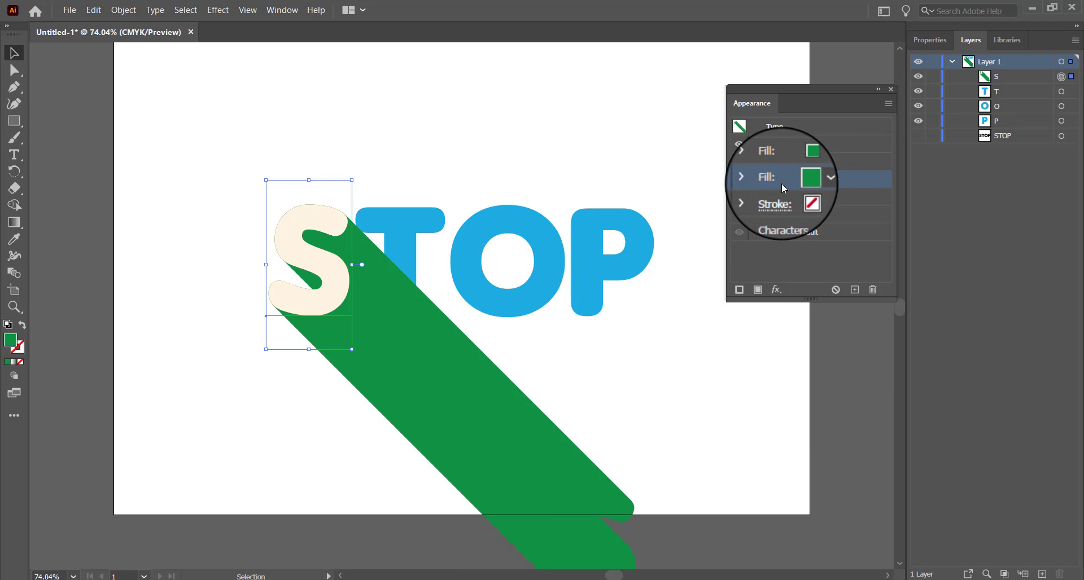
click(784, 167)
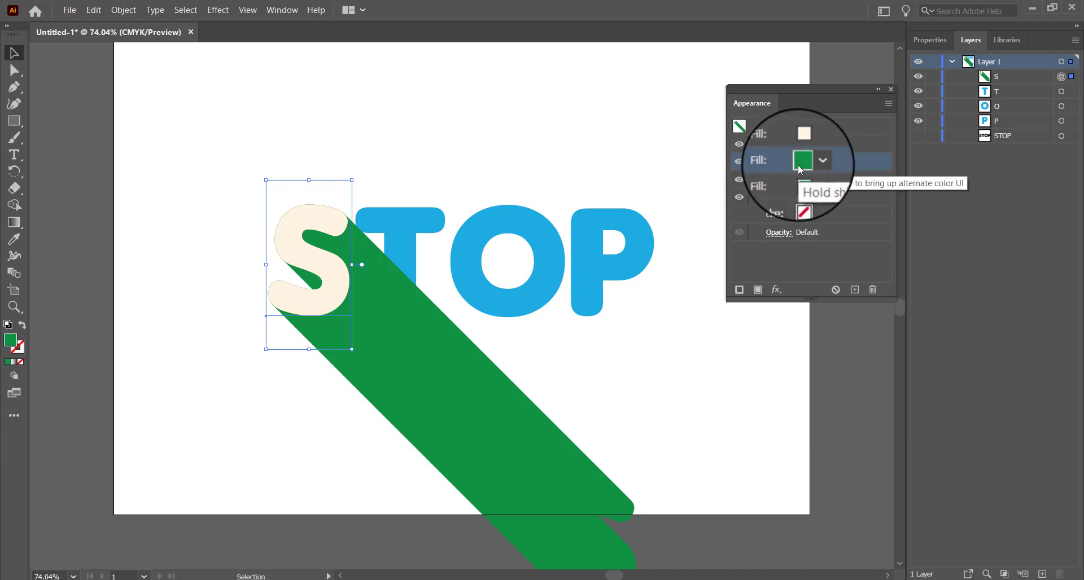
click(807, 162)
click(682, 185)
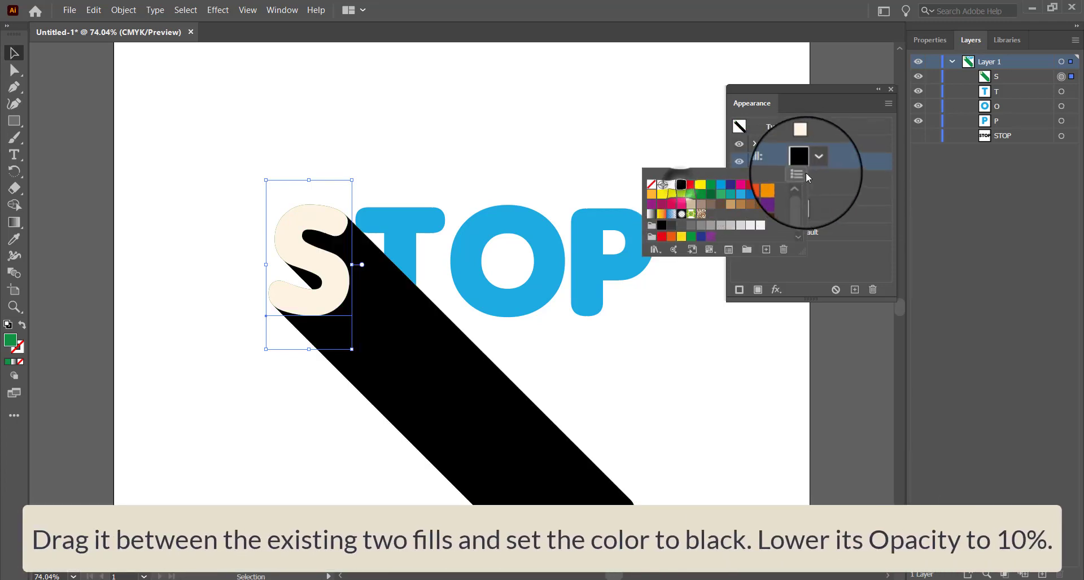
click(835, 160)
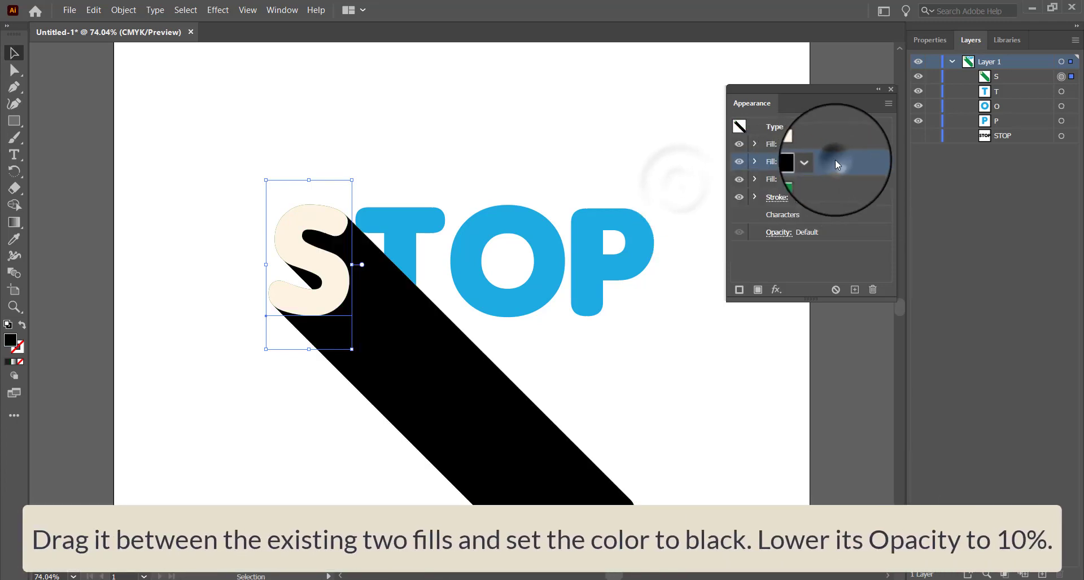
Step: Lower the opacity of the S's black fill to 10%
click(754, 161)
click(795, 197)
double_click(763, 223)
text(10)
key(Return)
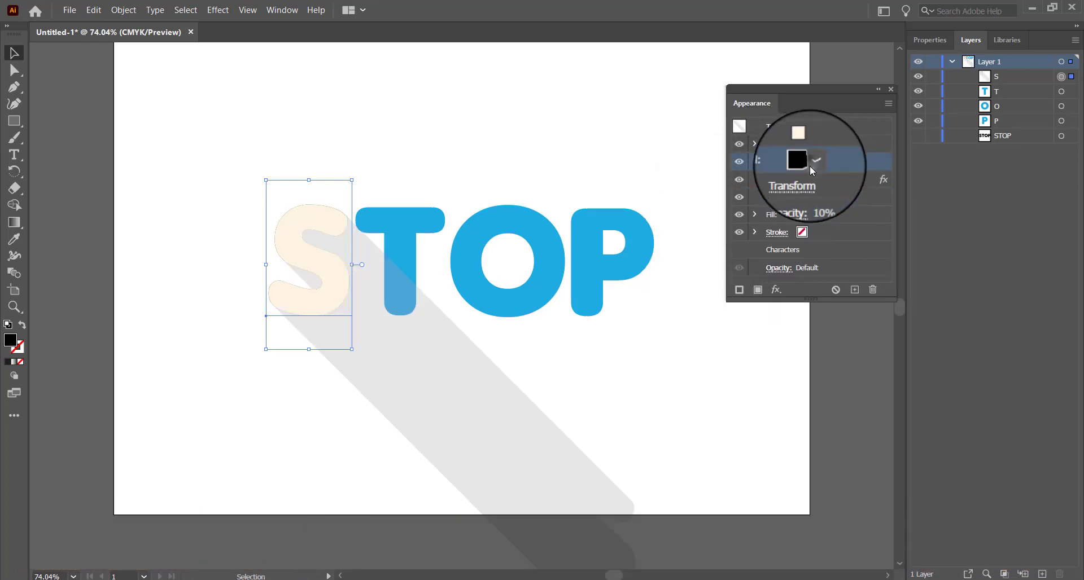
Step: Apply an Offset Path effect with a -10 px offset to the S's black fill
click(218, 9)
mouse_move(359, 152)
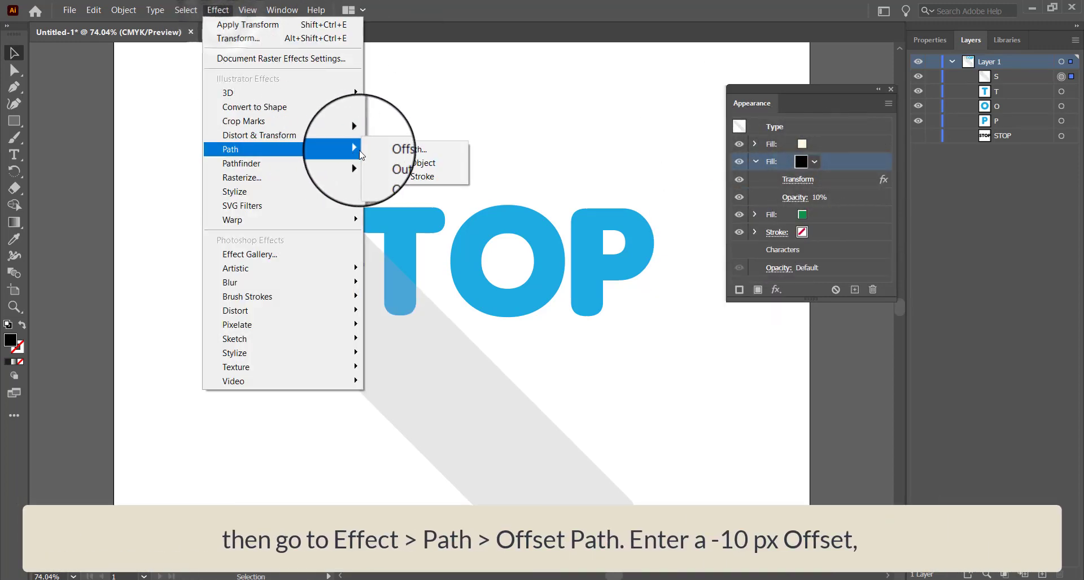
click(404, 149)
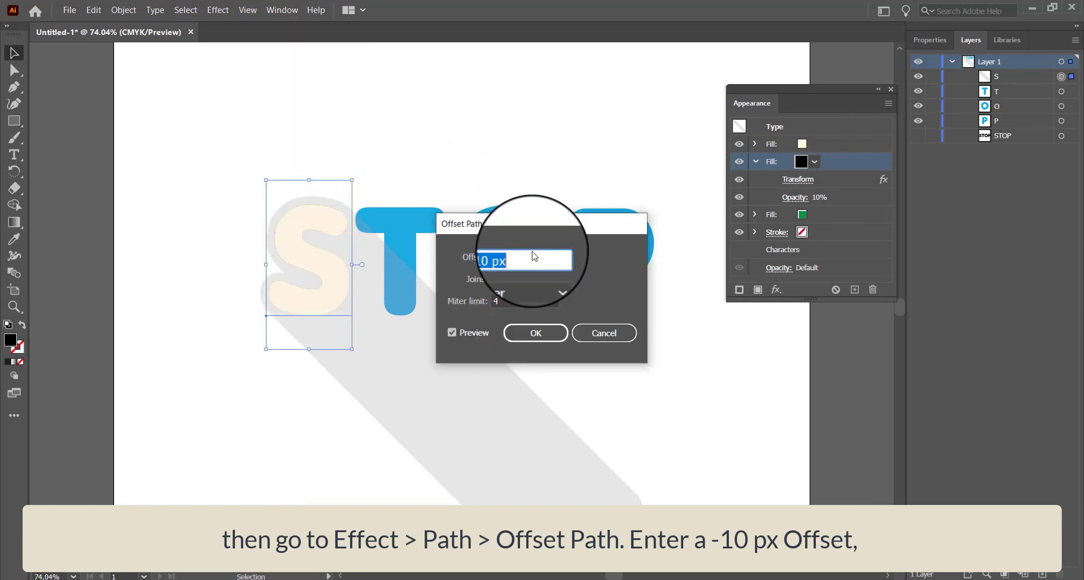
text(-10)
key(Tab)
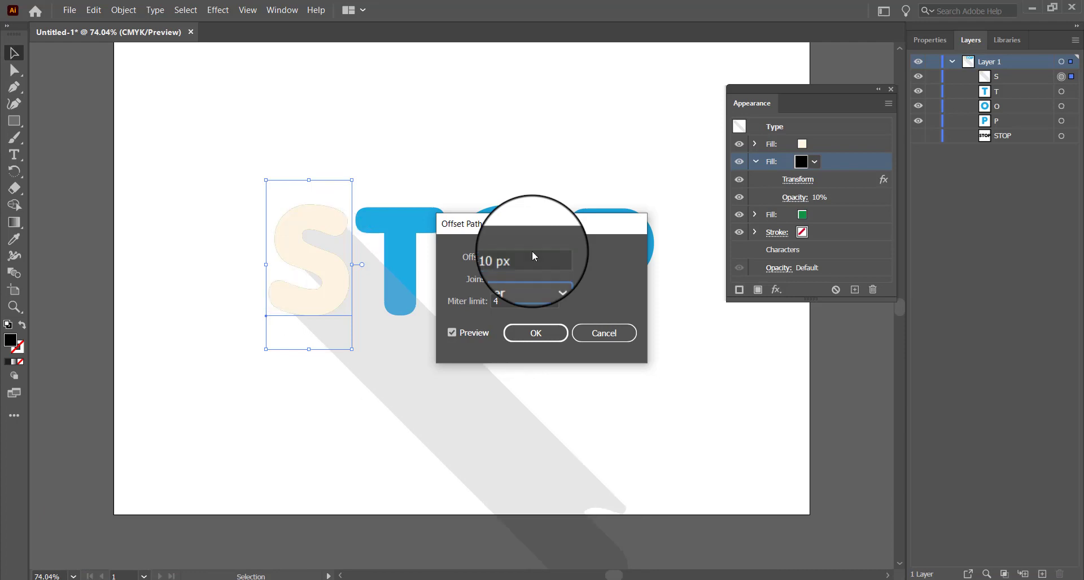
click(532, 335)
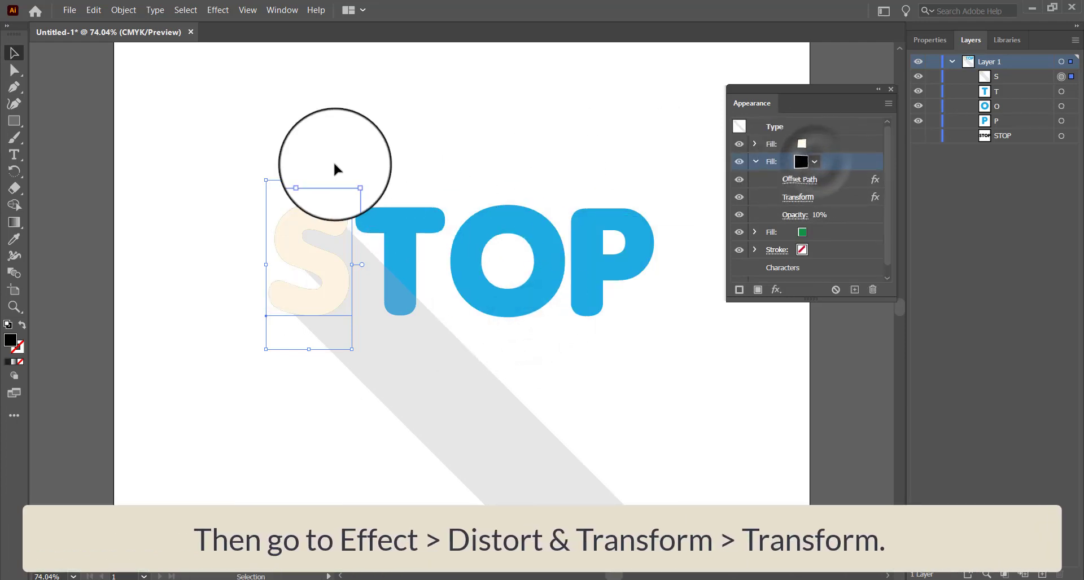
Step: Apply a new Transform effect to the S's black fill, moving it 15 px horizontally and 15 px vertically
click(221, 10)
mouse_move(290, 135)
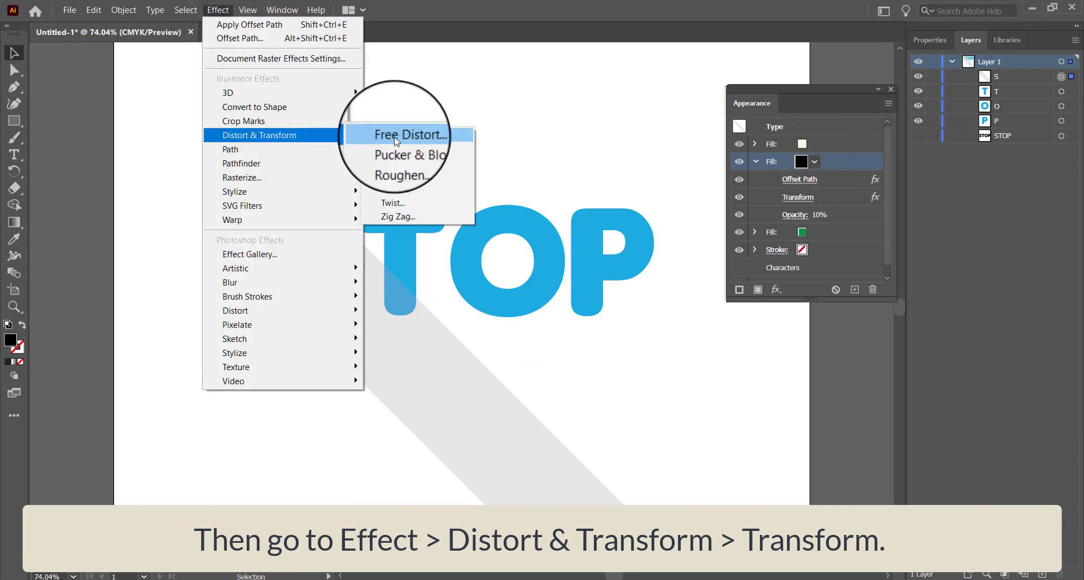
click(422, 175)
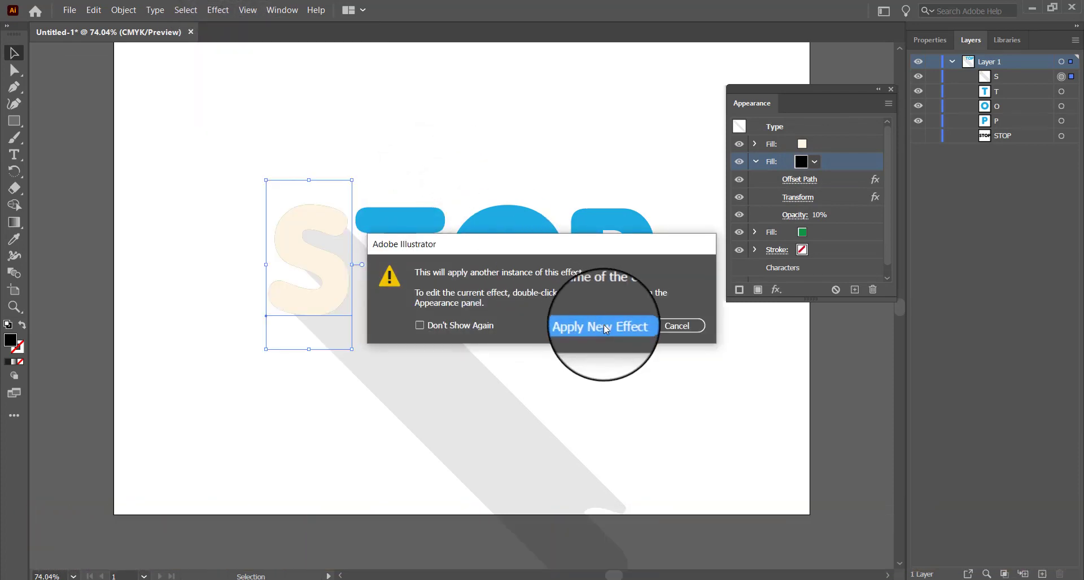
click(604, 327)
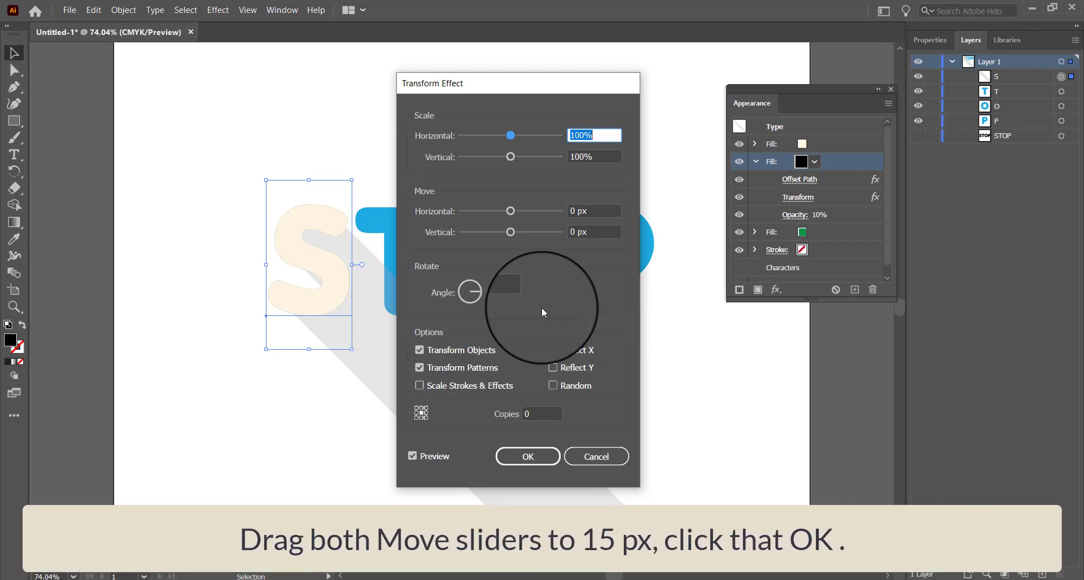
double_click(572, 211)
text(15)
key(Tab)
text(15)
key(Tab)
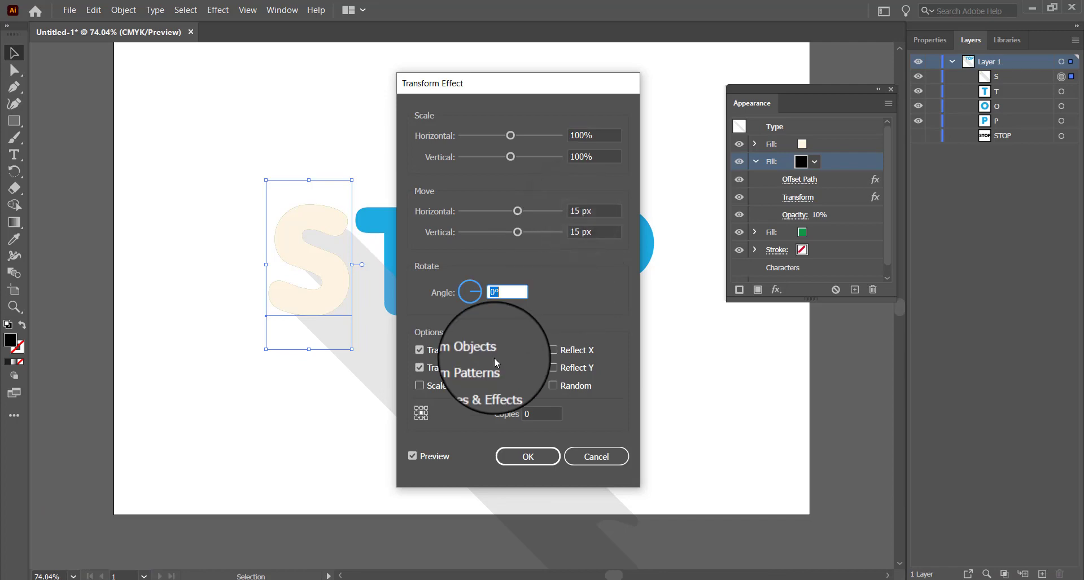
click(528, 456)
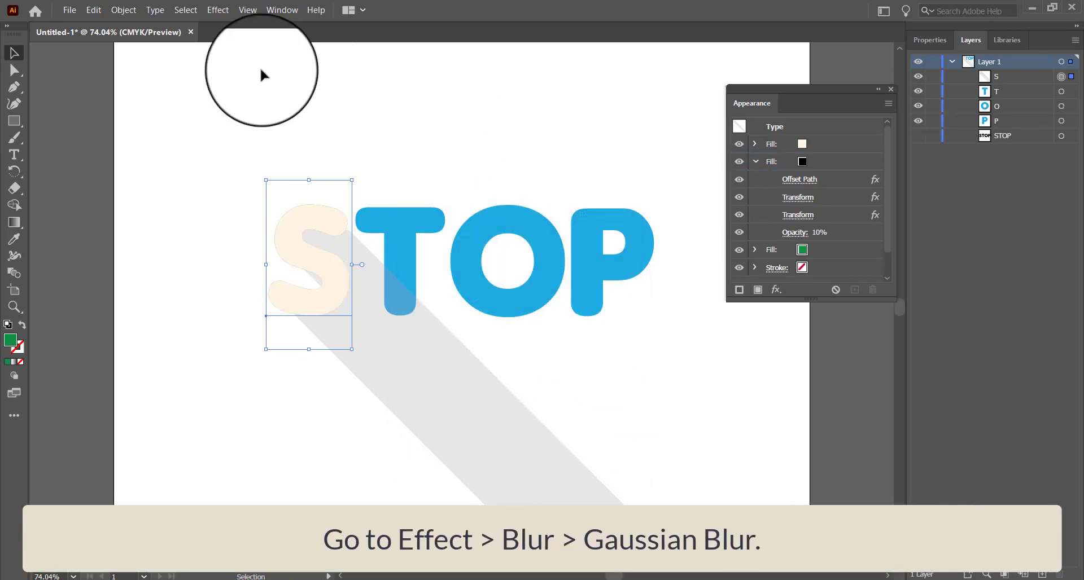
Step: Apply a Gaussian Blur effect with a 5 pixel radius to the S
click(223, 11)
mouse_move(300, 282)
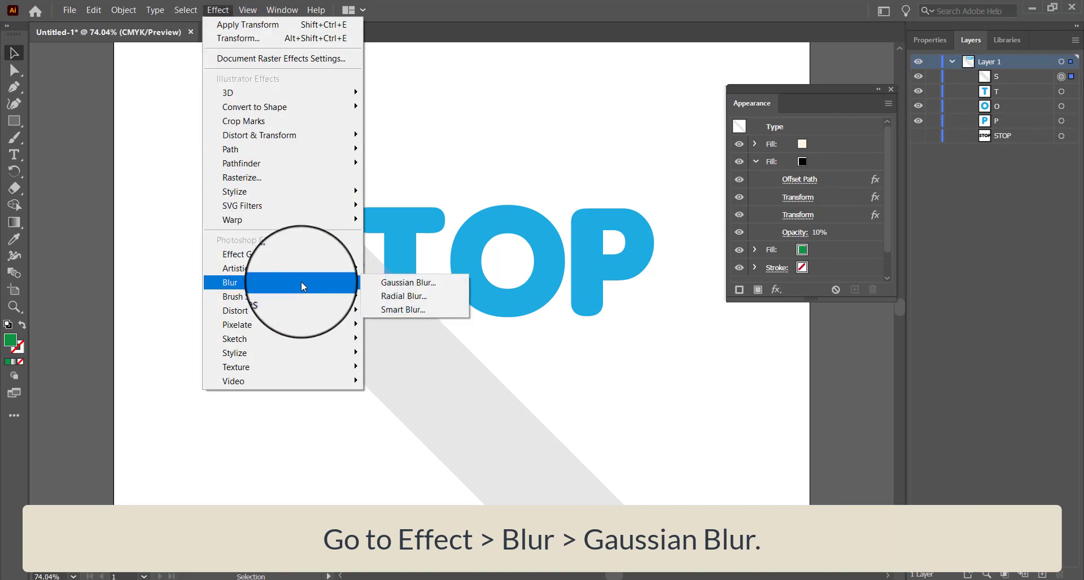
click(390, 285)
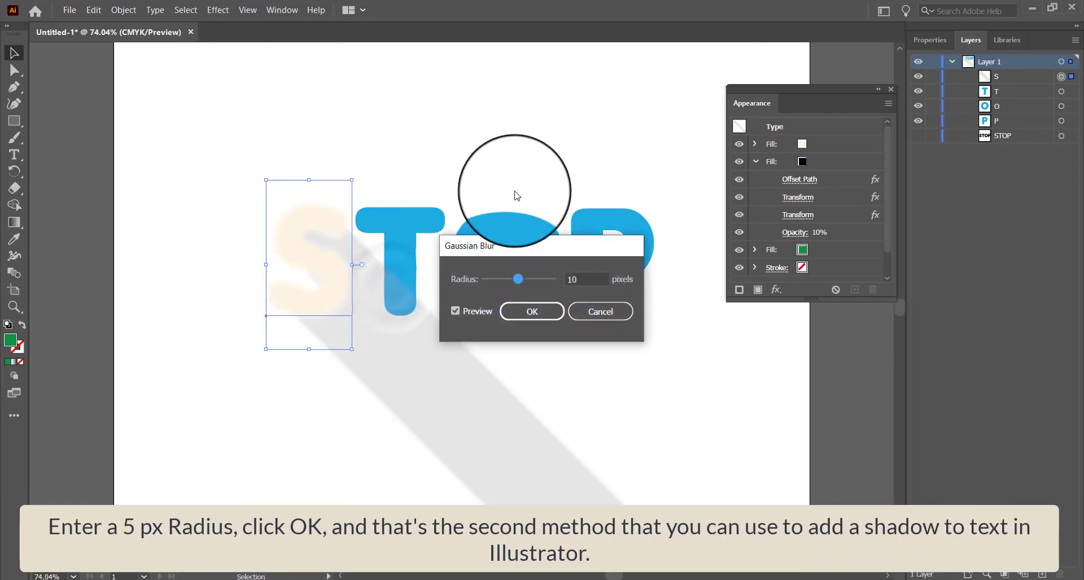
double_click(581, 280)
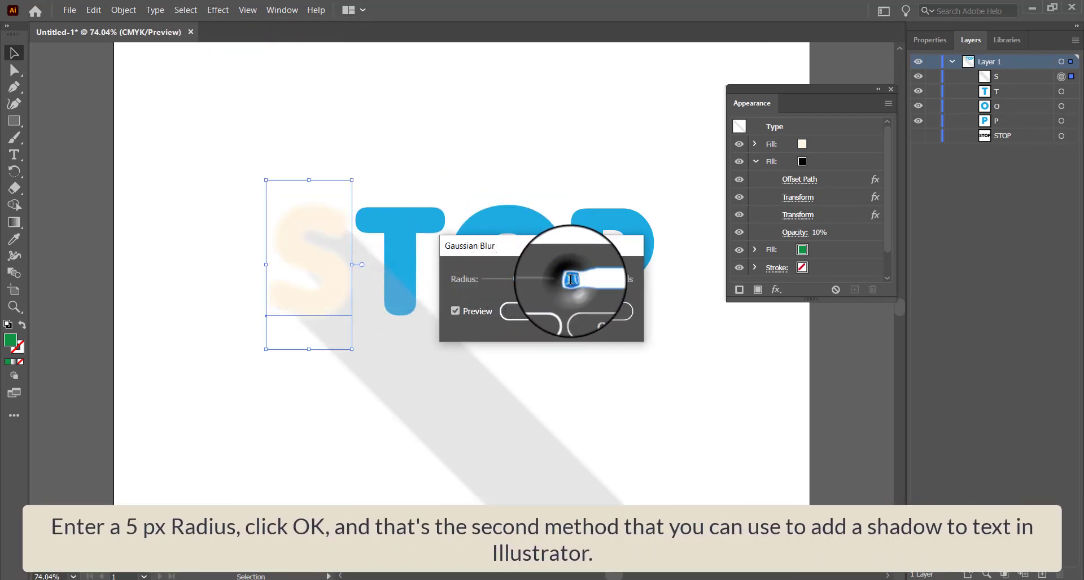
text(5)
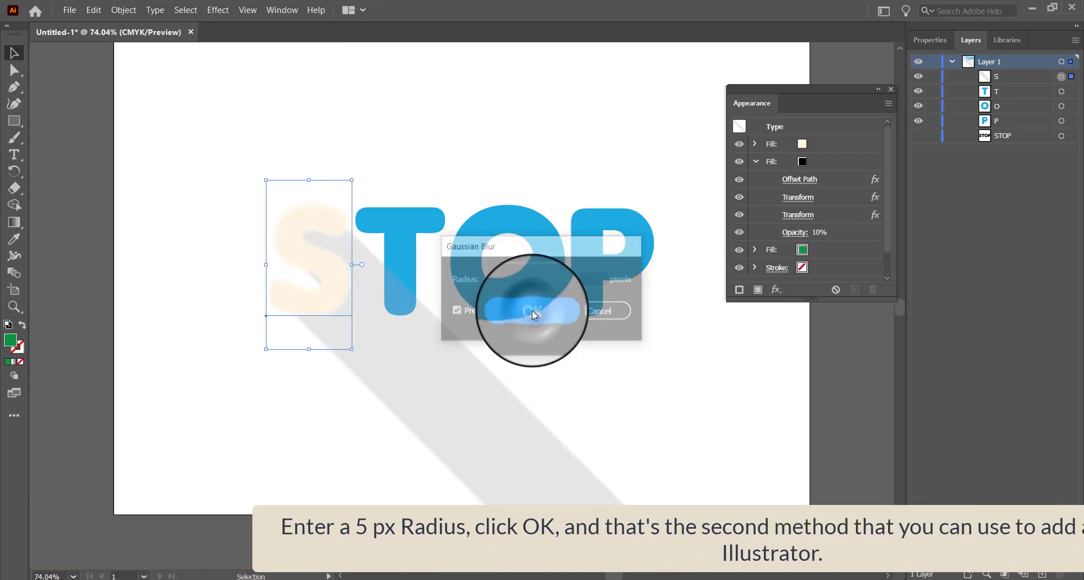
click(533, 314)
Step: Move the Gaussian Blur effect into the S's black fill beneath Offset Path, and the long-shadow Transform effect into the green fill
scroll(849, 220, down, 2)
drag(819, 254, 807, 176)
scroll(824, 154, up, 2)
click(825, 156)
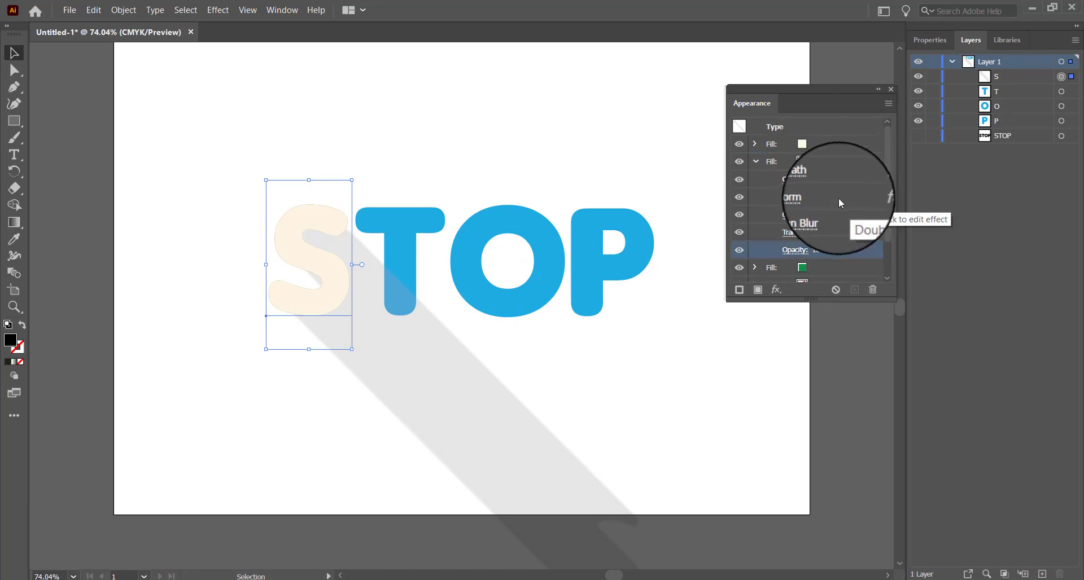
drag(838, 198, 835, 224)
click(831, 218)
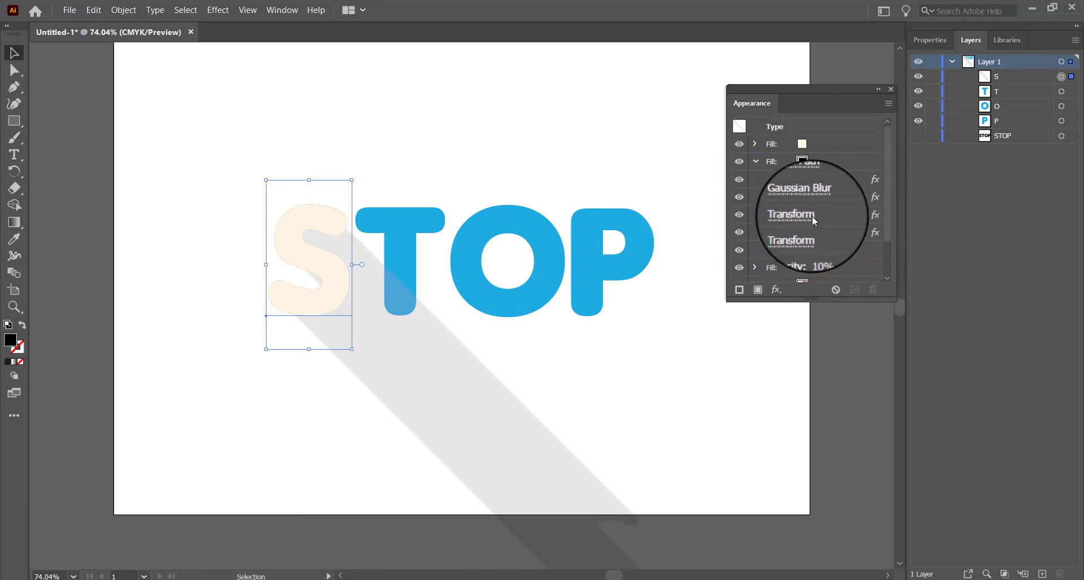
click(888, 253)
drag(821, 167, 821, 221)
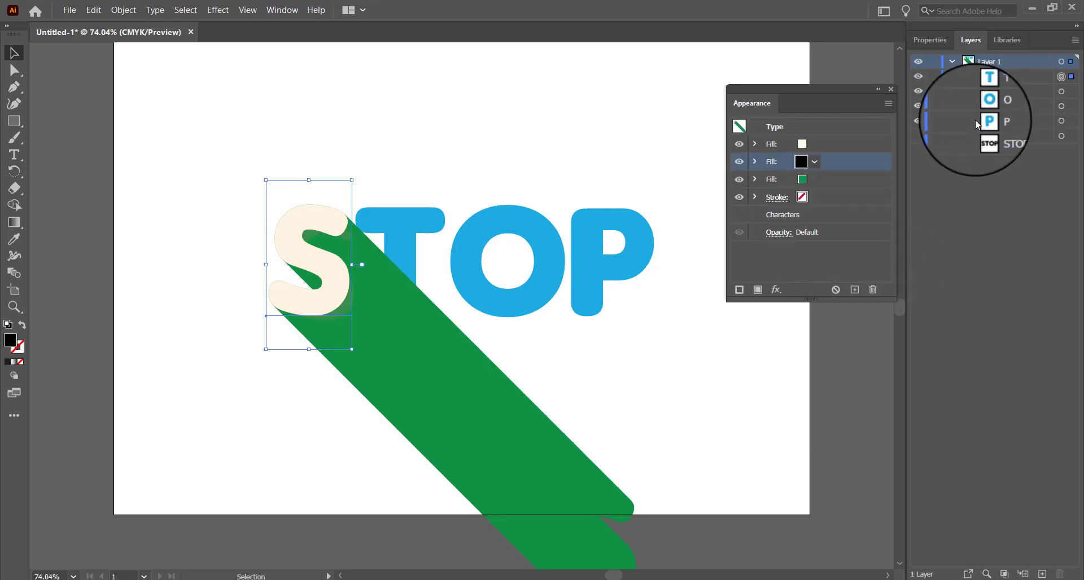
Step: Reorder the letters to P, O, T, S above the hidden STOP text and copy the S's appearance onto the T
drag(1006, 78, 1005, 113)
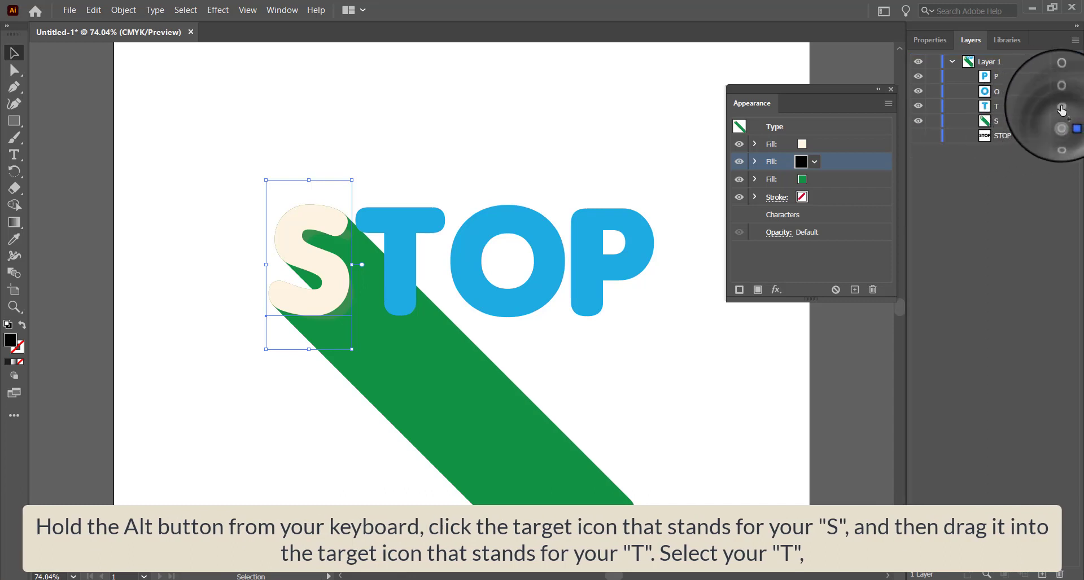
drag(1061, 121, 1061, 105)
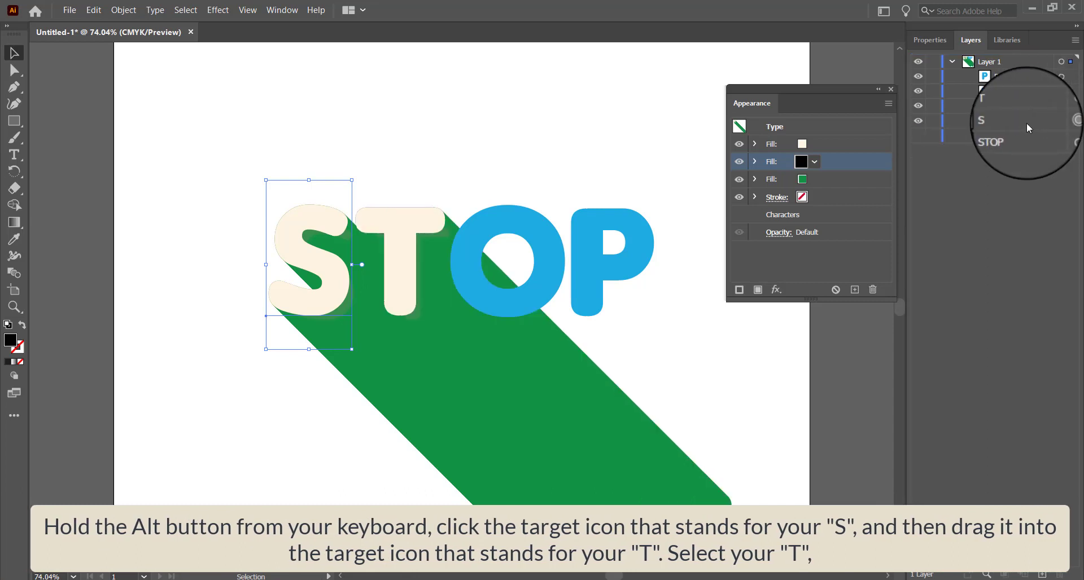
Step: Set the T's bottom fill color to RGB 255, 154, 9
click(1036, 105)
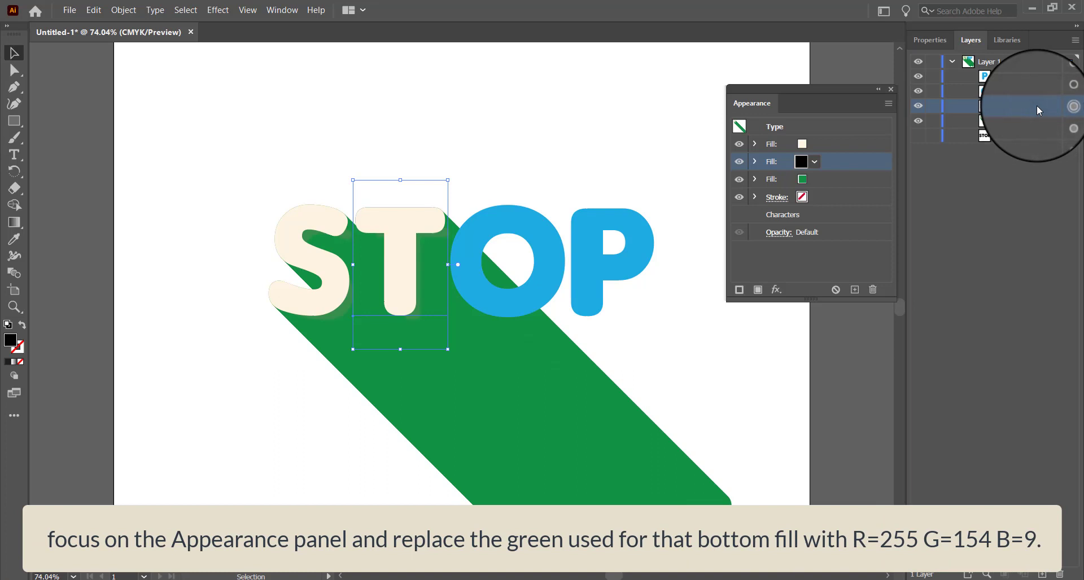
shift+click(802, 179)
click(777, 208)
text(25)
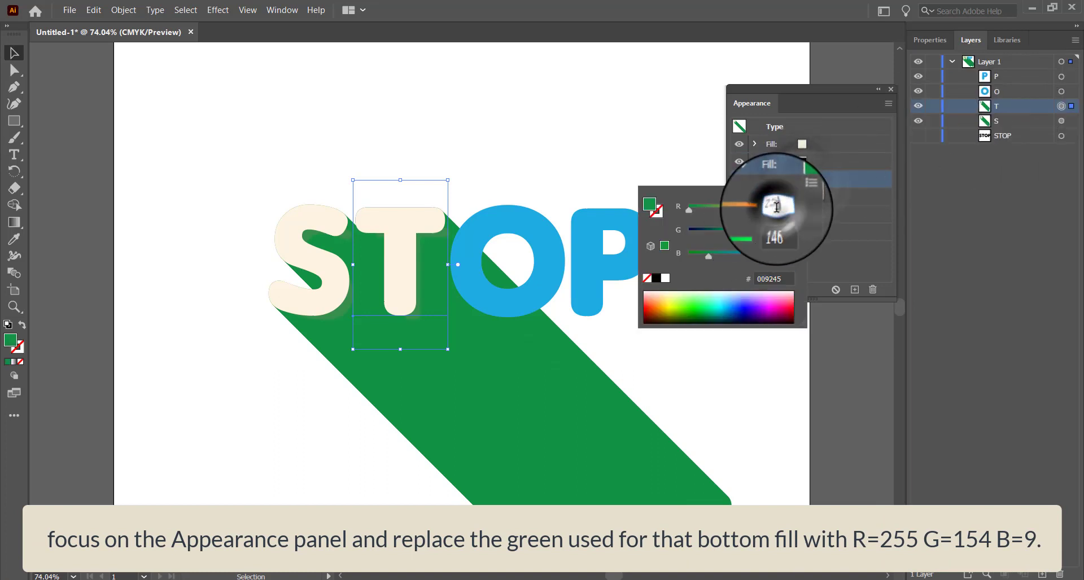
text(5)
key(Tab)
text(154)
key(Tab)
text(9)
key(Return)
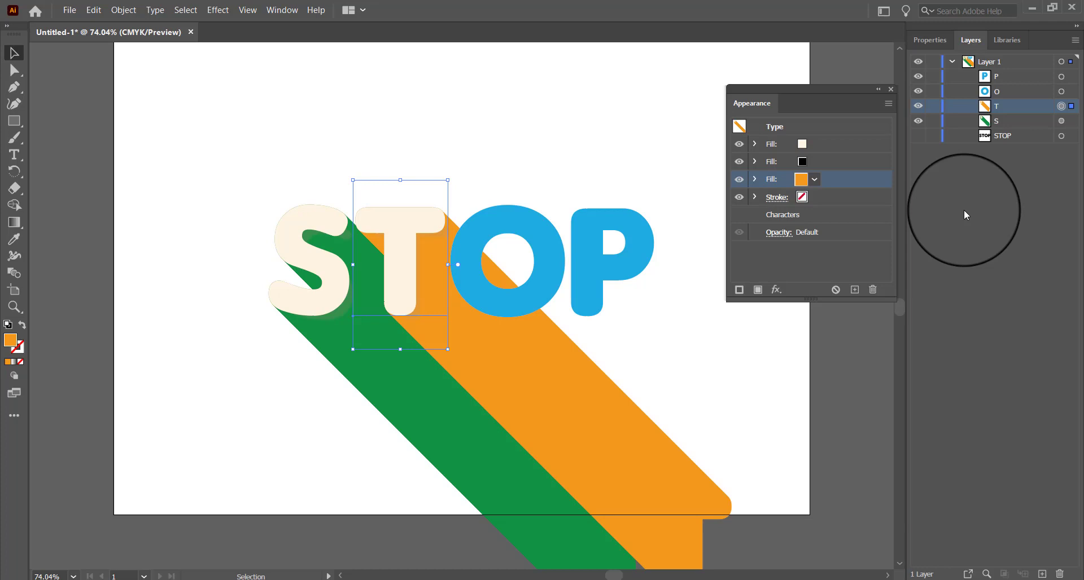
Step: Copy the T's appearance attributes onto the O and select the O
drag(1061, 96, 1061, 92)
click(1061, 91)
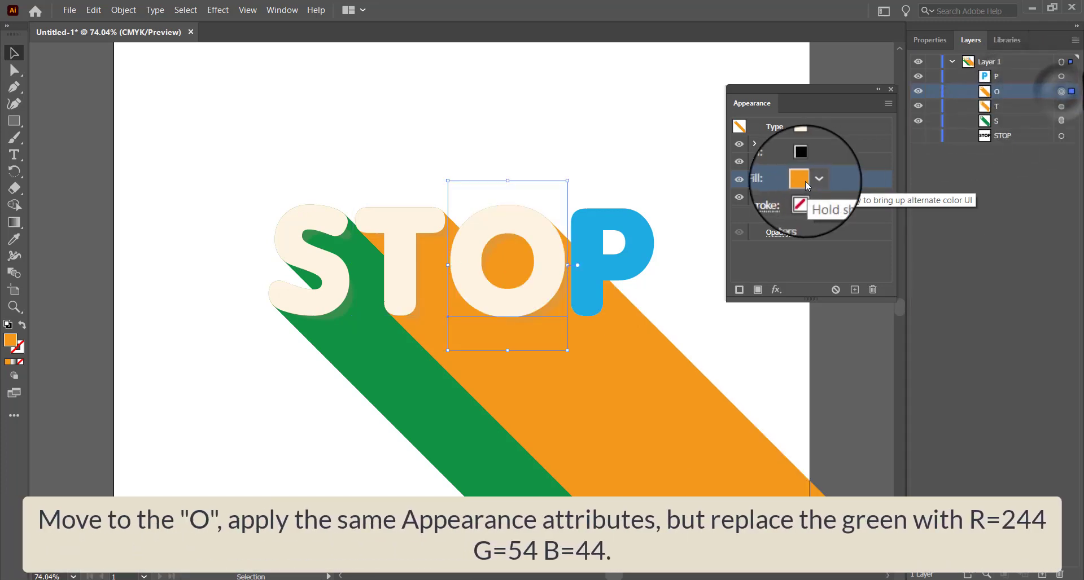
Step: Set the O's bottom fill color to RGB 244, 54, 44
shift+click(801, 179)
double_click(776, 207)
text(244)
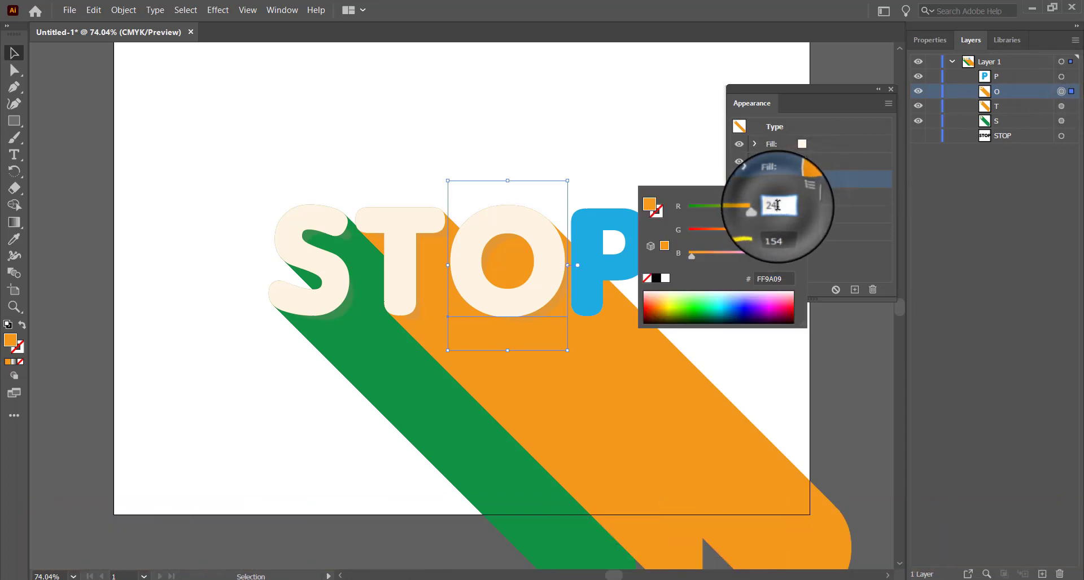
key(Tab)
text(5444)
key(Return)
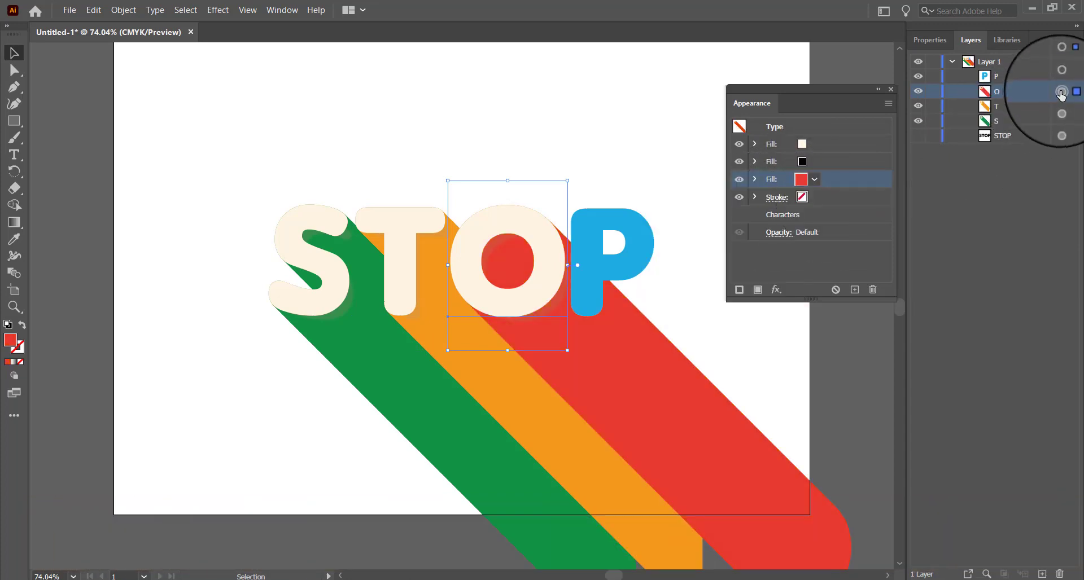
Step: Copy the O's appearance attributes onto the P
drag(1061, 92, 1061, 76)
click(997, 77)
Step: Set the O's bottom fill color to RGB 7, 132, 170
shift+click(801, 179)
click(777, 204)
double_click(777, 204)
text(7)
key(Tab)
text(132)
key(Tab)
text(170)
key(Return)
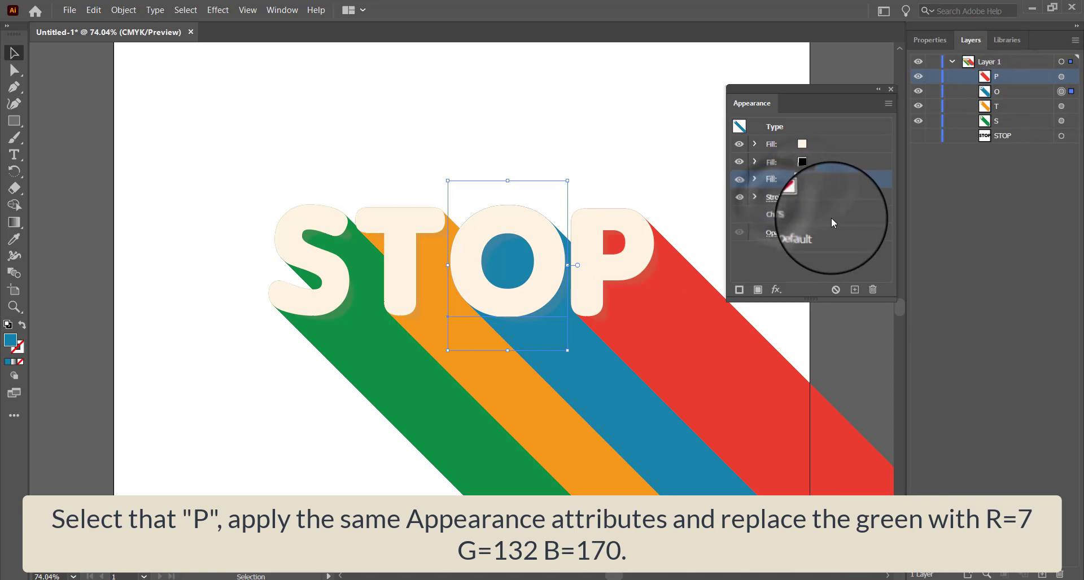
Step: Target the P and set its bottom fill color to RGB 7, 132, 170
click(1061, 78)
shift+click(800, 179)
double_click(776, 205)
text(7)
key(Tab)
text(132)
key(Tab)
text(170)
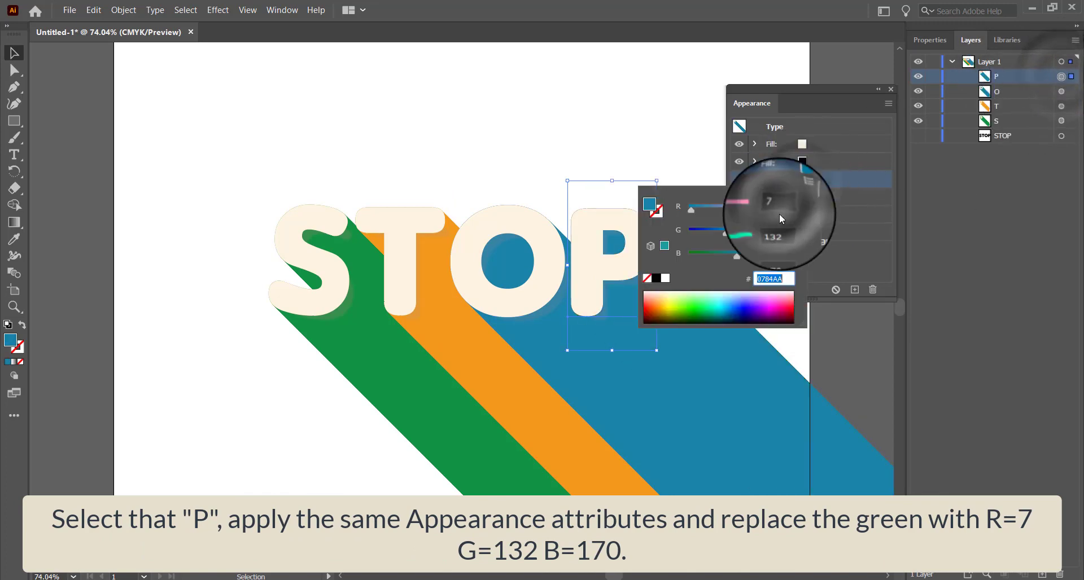
Step: Target the O and return its bottom fill color to RGB 244, 54, 44
click(1061, 92)
shift+click(801, 179)
double_click(775, 205)
text(244)
key(Tab)
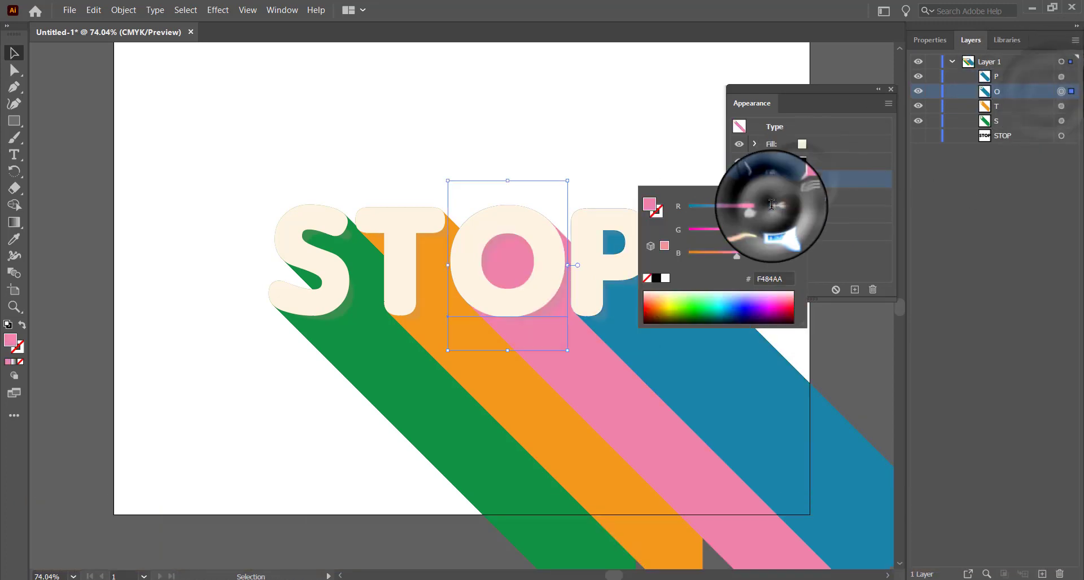
text(54)
key(Tab)
text(44)
click(949, 168)
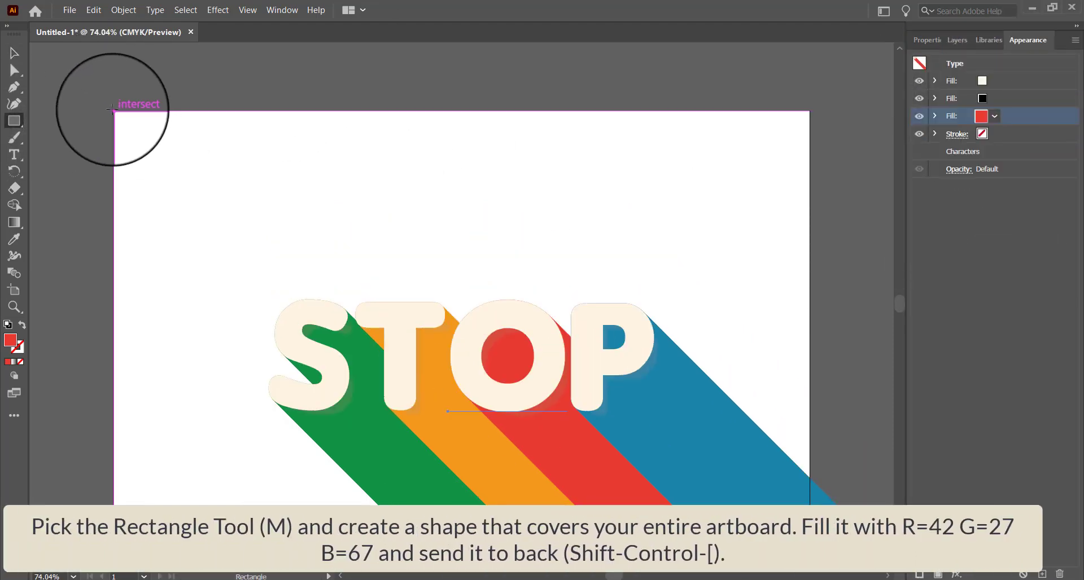
Step: Draw a rectangle covering the entire artboard and fill it with RGB 42, 27, 67
drag(114, 102, 809, 542)
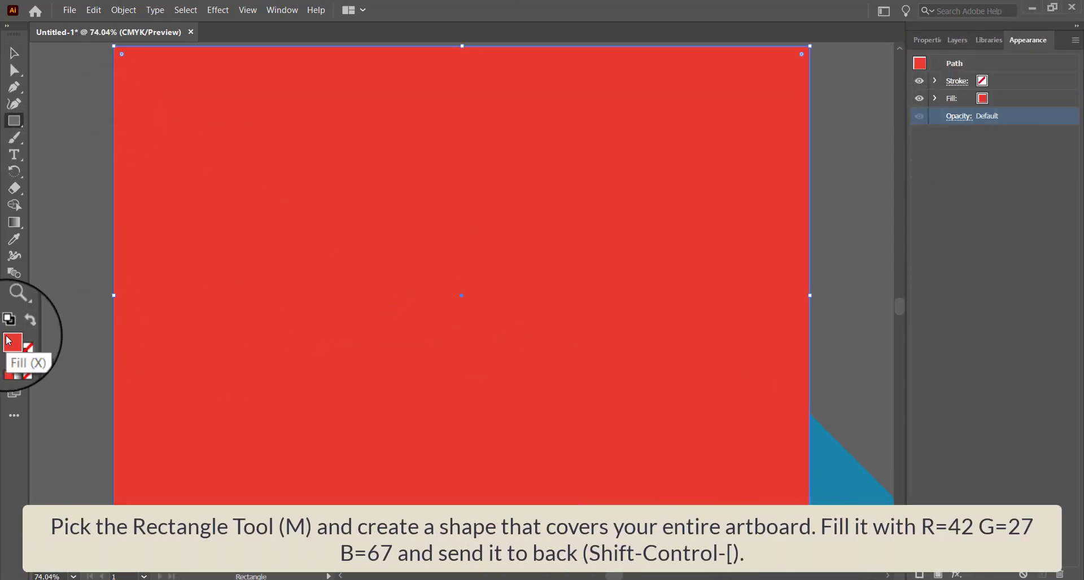
double_click(7, 337)
key(shift+Tab)
key(shift+Tab)
key(shift+Tab)
text(42)
key(Tab)
text(27)
key(Tab)
text(67)
key(Return)
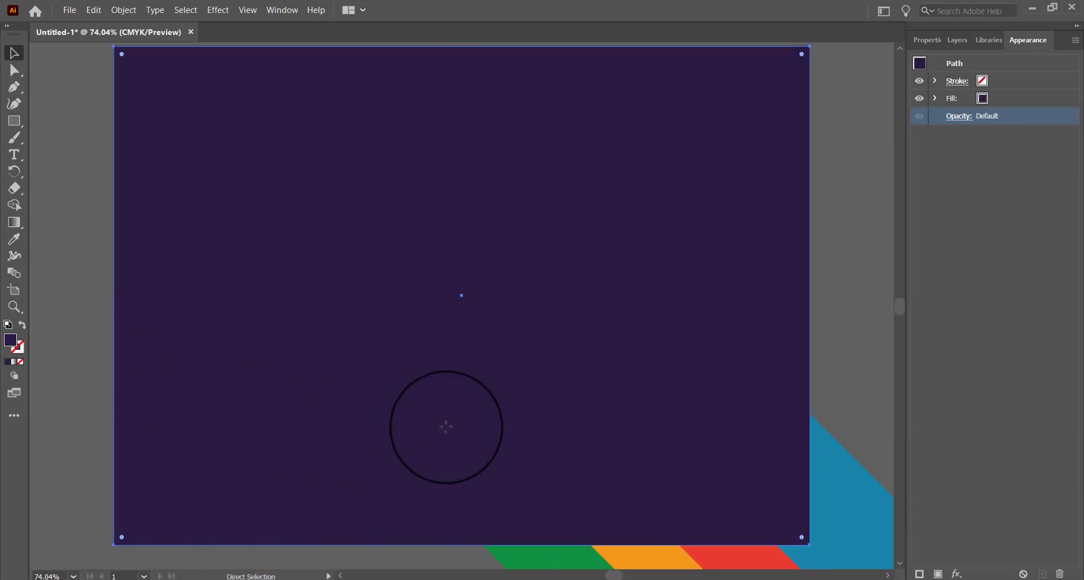
Step: Send the dark purple rectangle behind the STOP lettering and deselect it
key(ctrl+shift+bracketleft)
key(v)
click(63, 259)
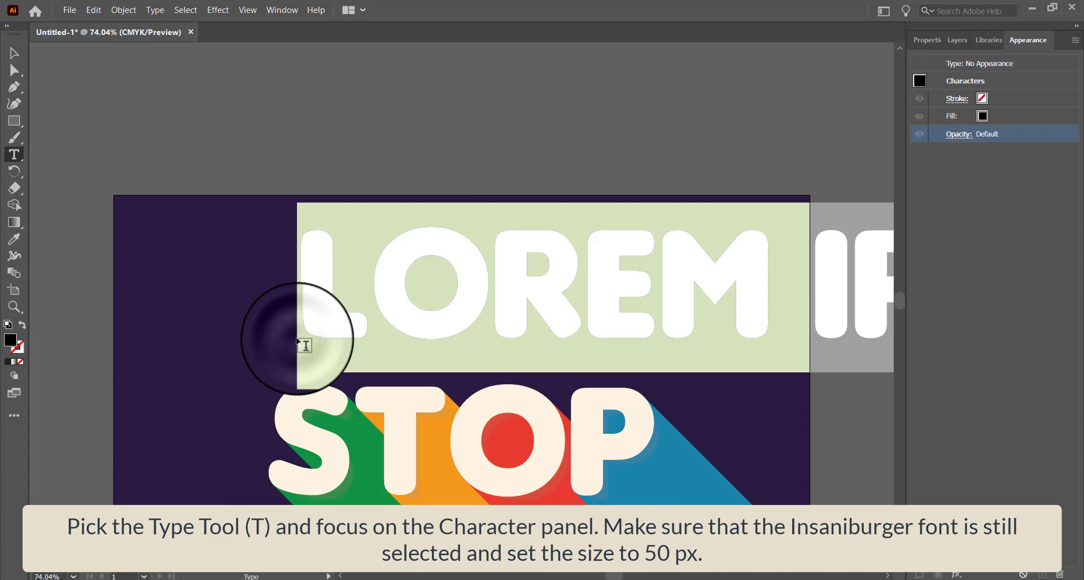
Step: Enter the text DON'T above STOP and set its font size to 50 pt
text(DON’T)
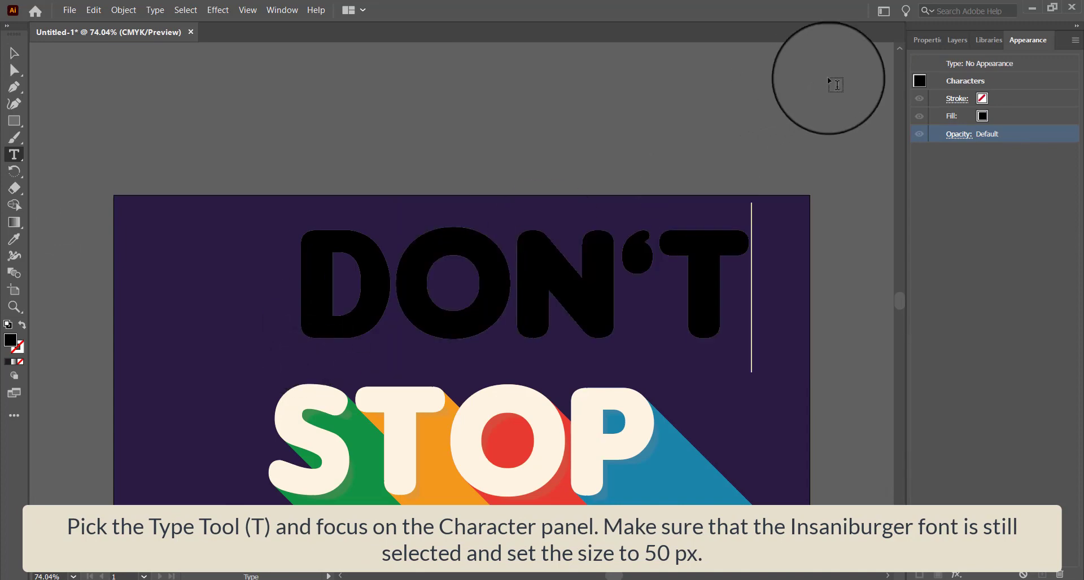
click(928, 41)
key(ctrl+a)
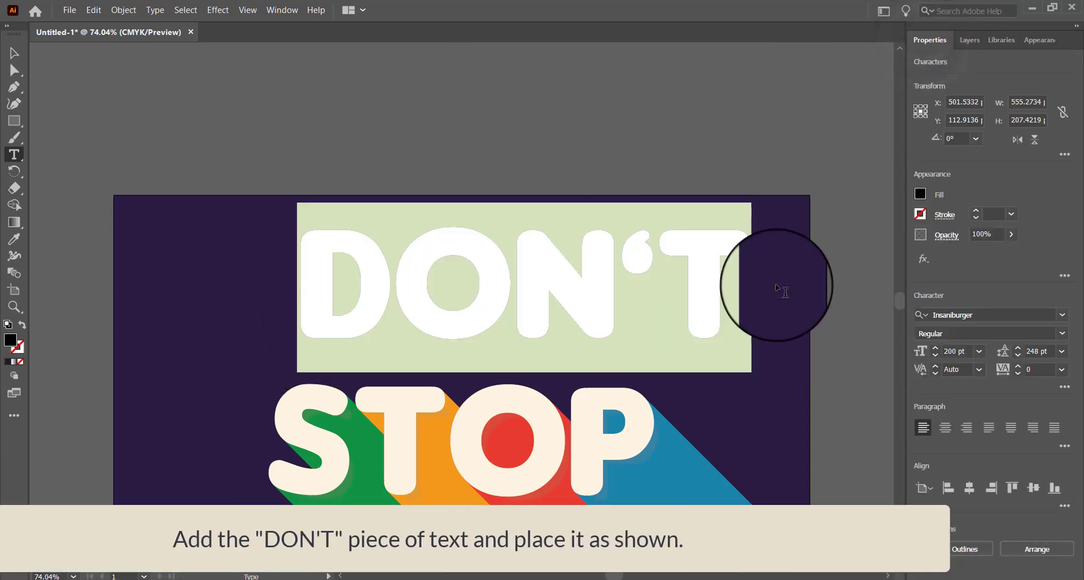
click(954, 351)
text(50)
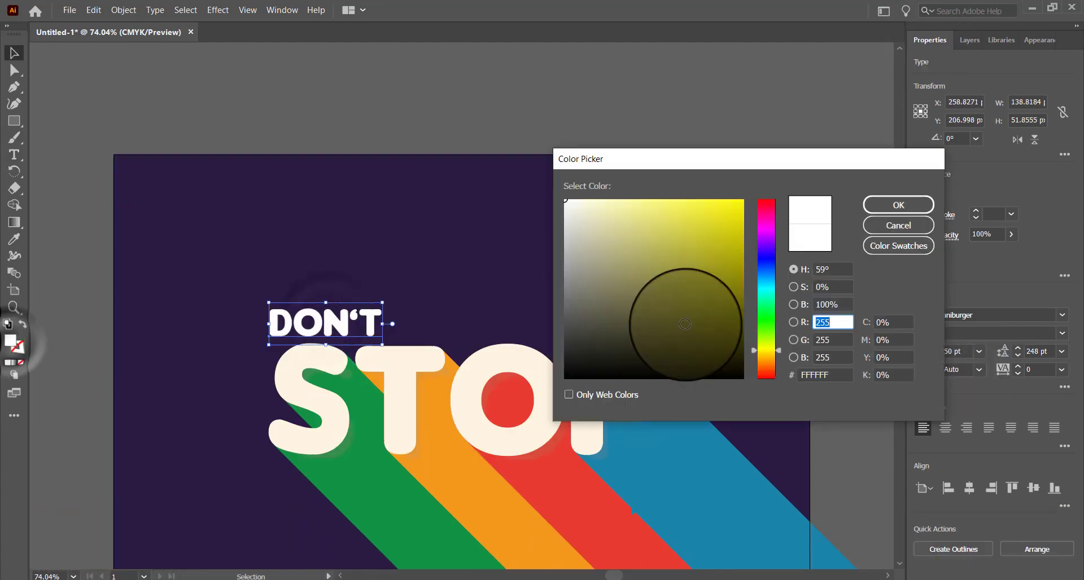
Step: Change the DON'T text's color to cream, with red 255 and green 245
key(Tab)
text(245)
key(Tab)
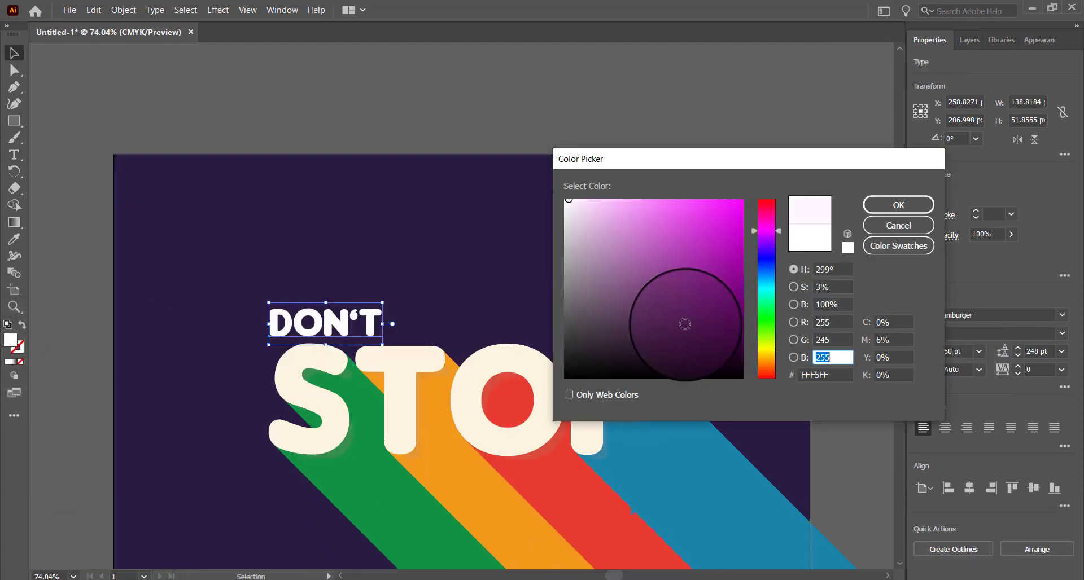
key(Return)
Step: Add a new fill to the DON'T text and set its color to RGB 255, 80, 145
click(1027, 39)
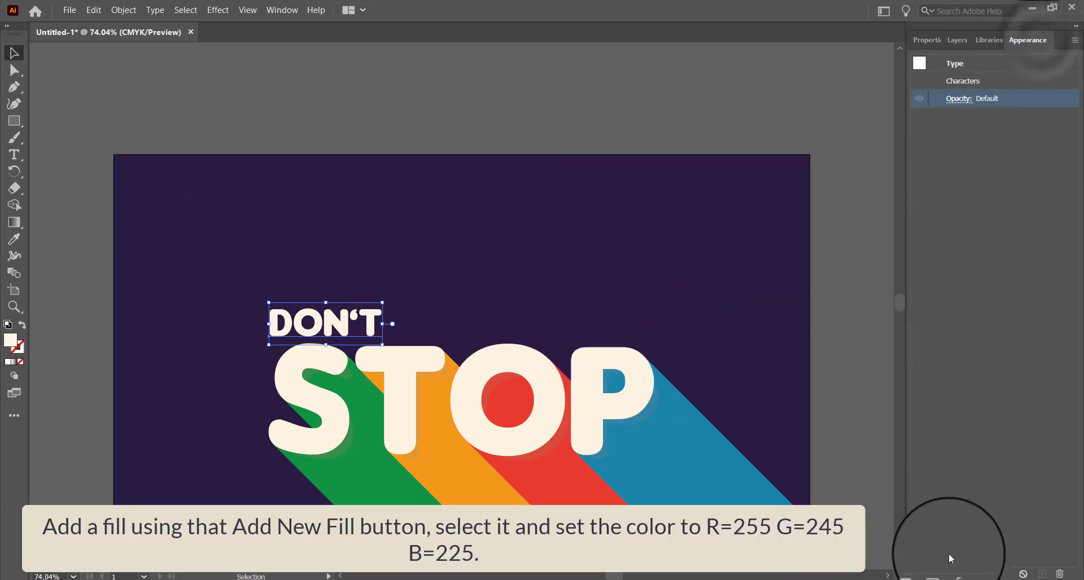
click(937, 574)
shift+click(981, 119)
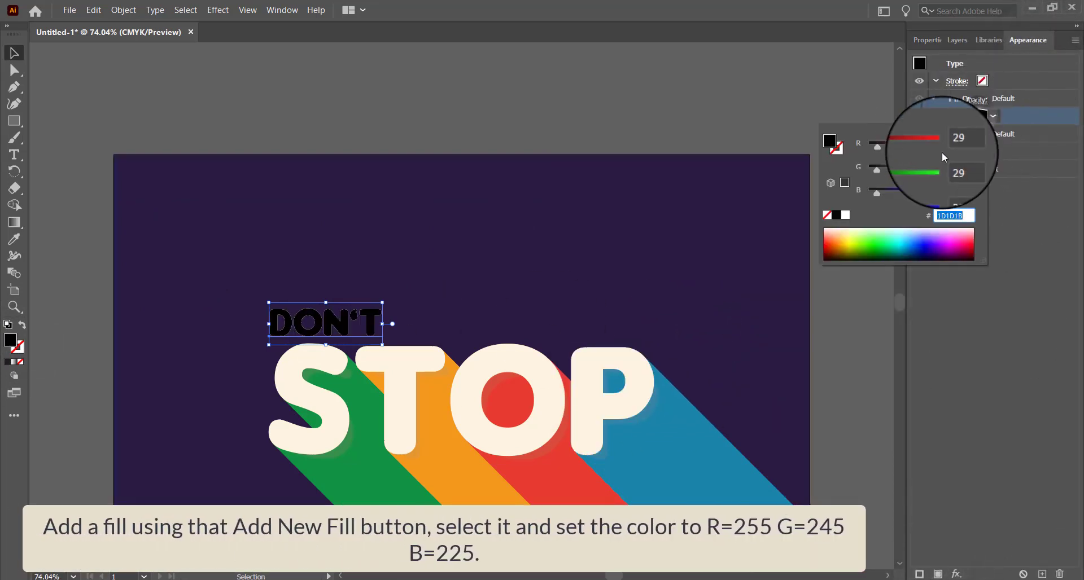
text(255)
key(Tab)
text(80)
key(Tab)
text(150)
key(Return)
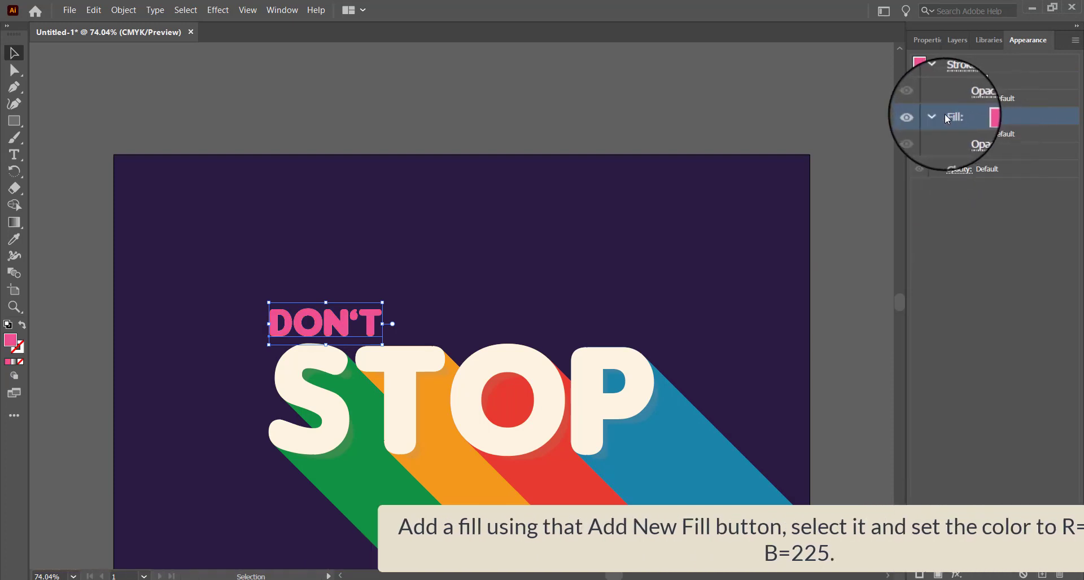
Step: Add a second fill to the DON'T text above the pink one and set its color to RGB 255, 245, 225
click(935, 115)
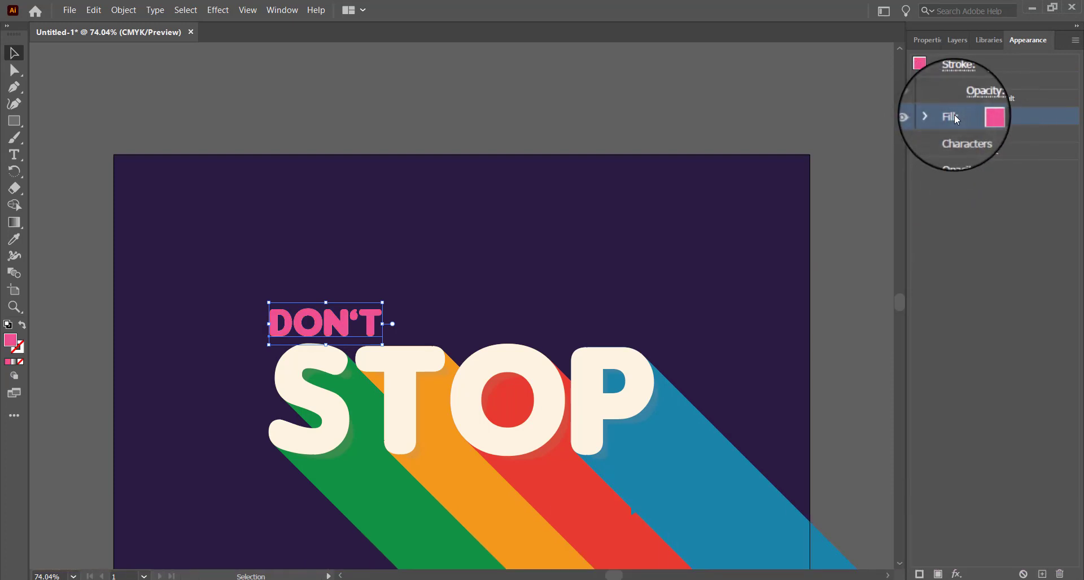
click(938, 573)
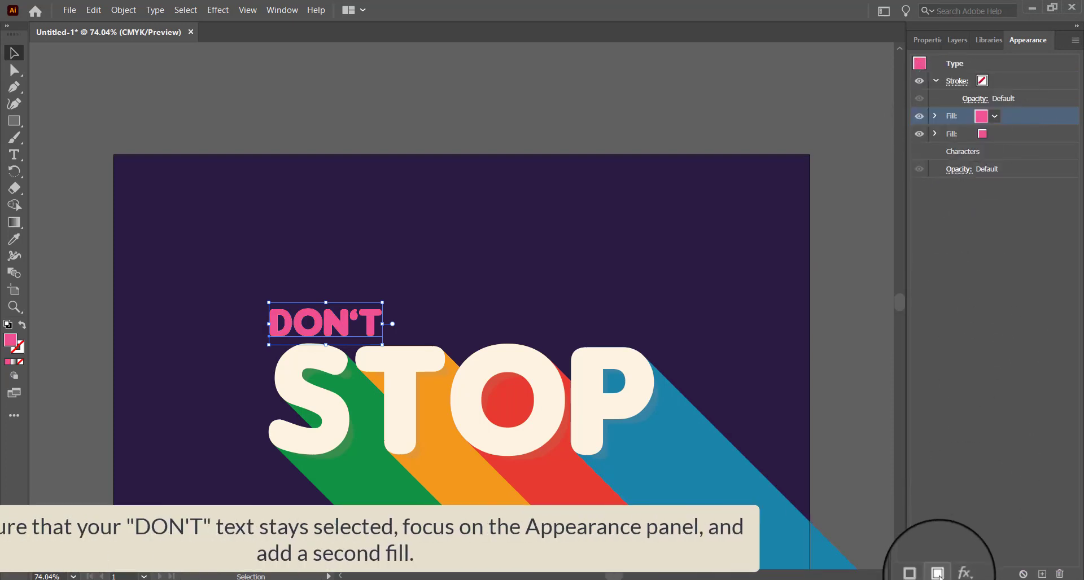
shift+click(982, 119)
click(964, 142)
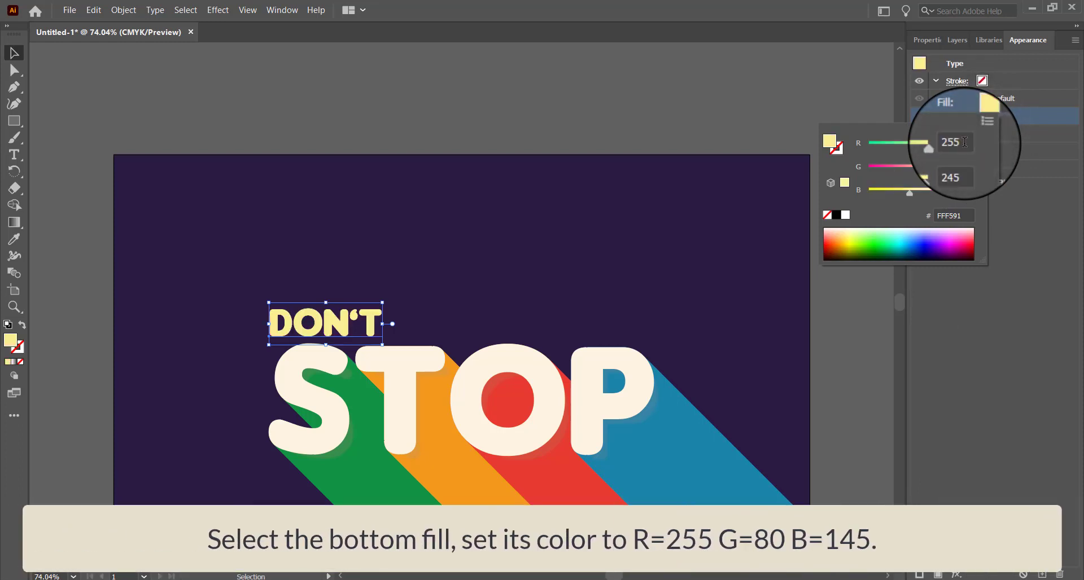
text(230)
key(Return)
Step: Apply a Transform effect to the DON'T text's pink fill, moving 0.1 px horizontally and vertically with 1000 copies
click(963, 140)
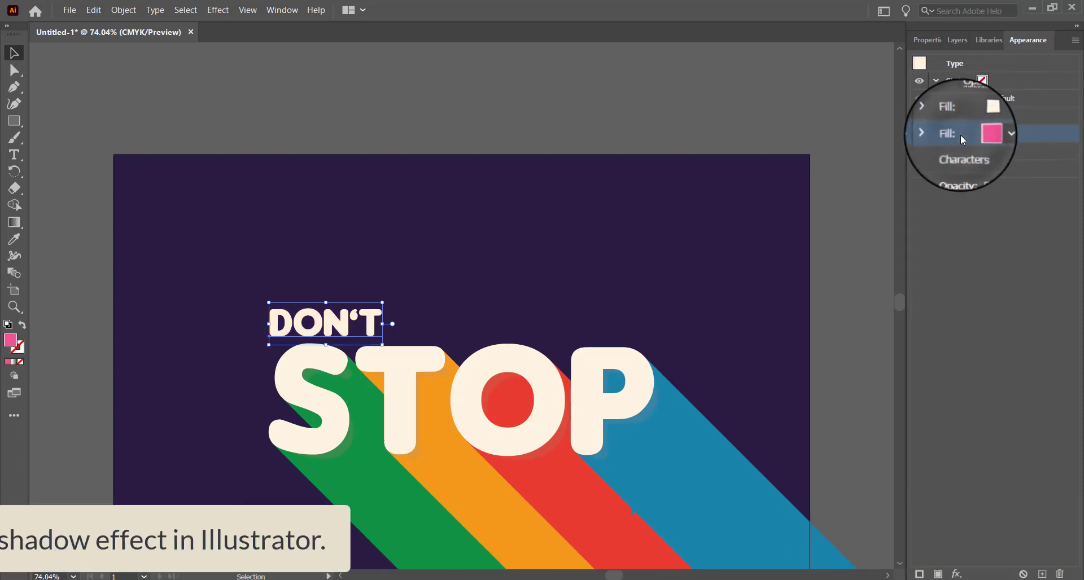
click(218, 10)
mouse_move(265, 135)
click(423, 178)
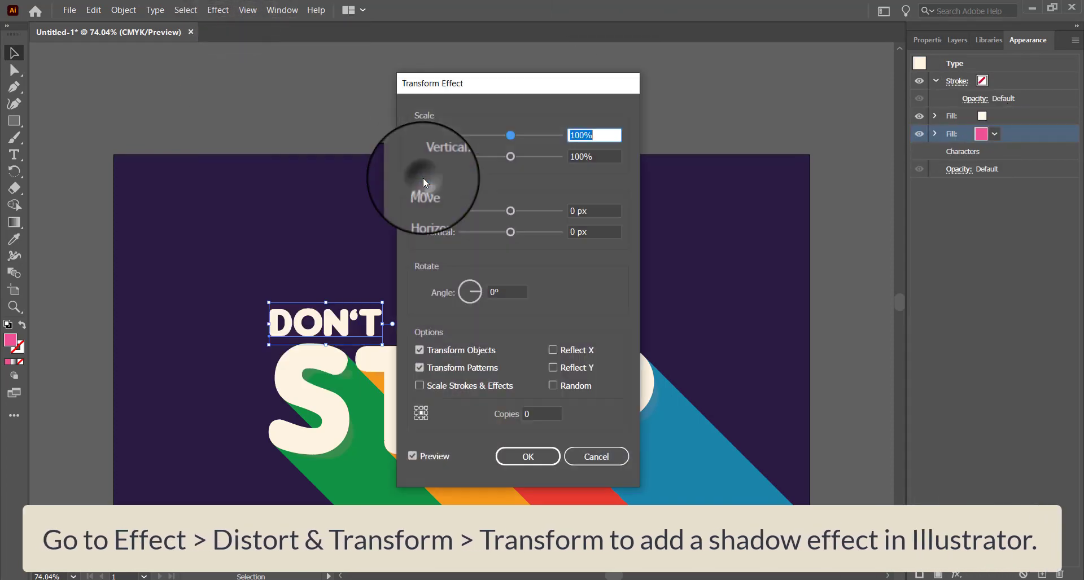
double_click(582, 210)
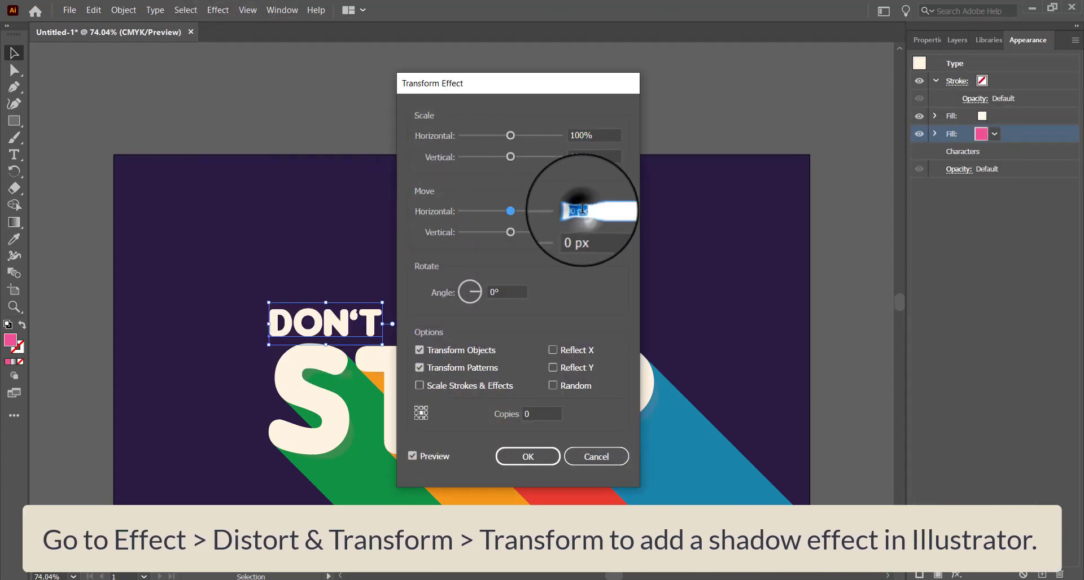
text(0.1)
key(Tab)
text(0.1)
key(Tab)
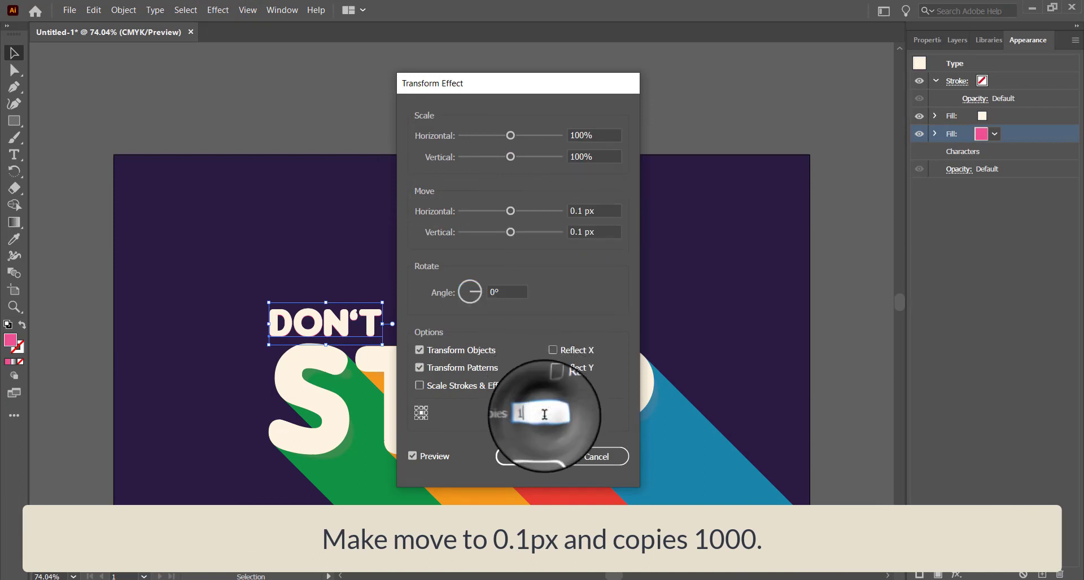
click(534, 454)
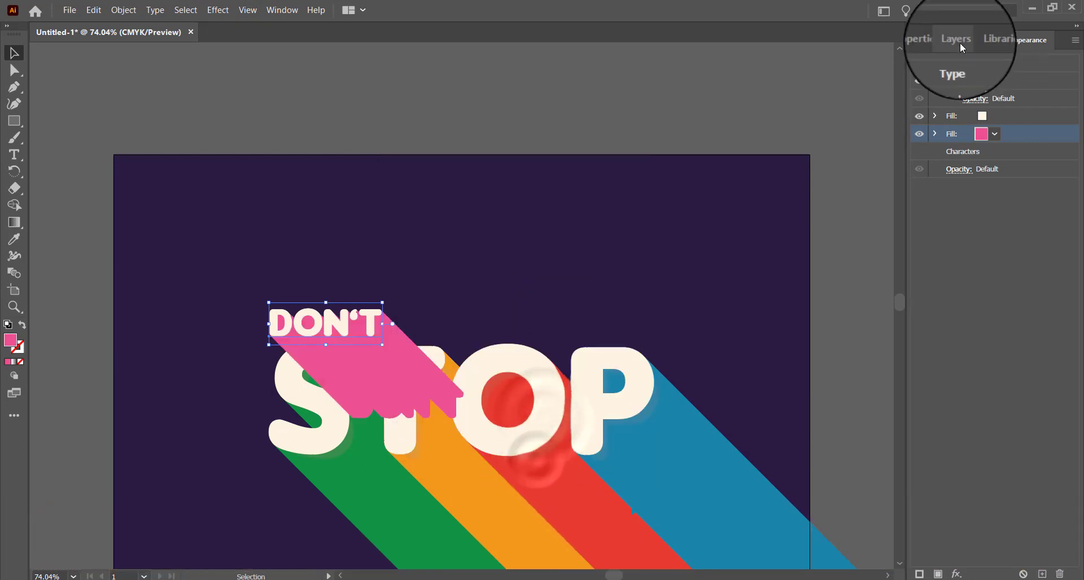
Step: Reorder the DON'T text beneath the STOP letters and hidden STOP text, directly above the background rectangle
click(962, 39)
drag(1028, 137, 1025, 158)
click(851, 254)
click(634, 284)
click(323, 324)
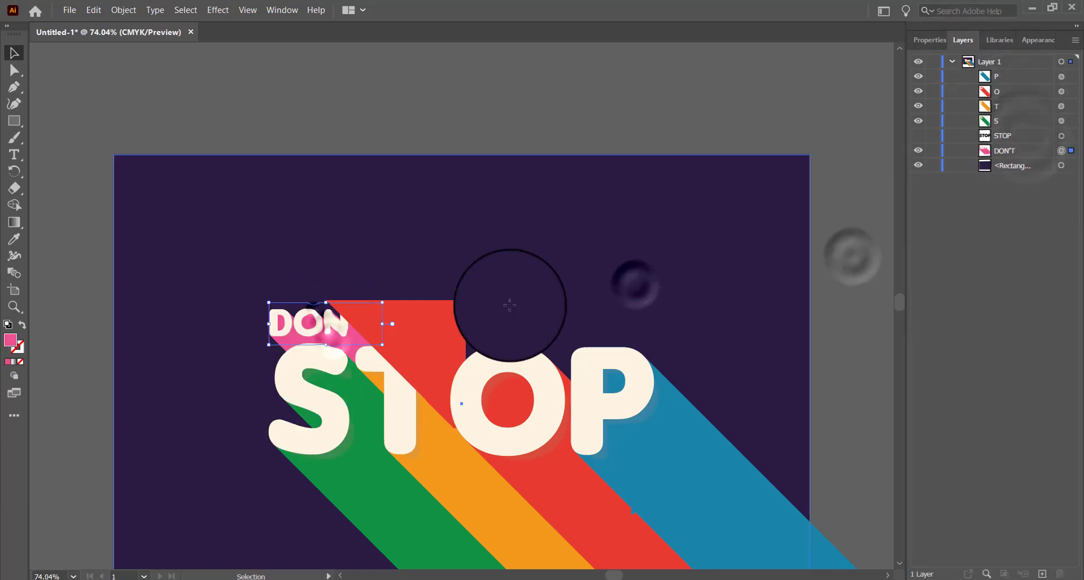
click(509, 306)
key(ctrl+=)
key(ctrl+minus)
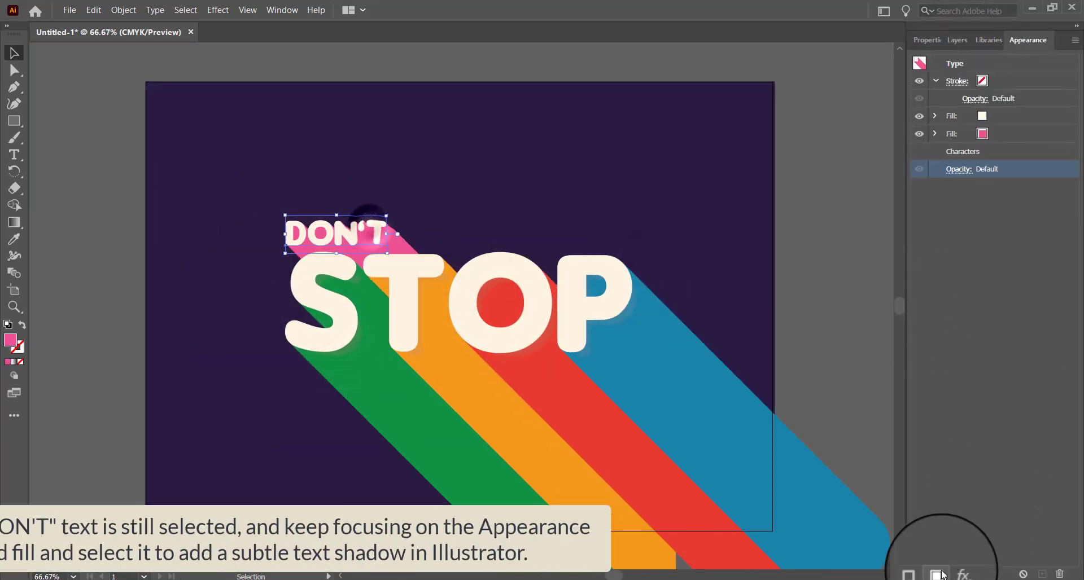
Step: Add a third fill to the DON'T text between the cream and pink fills and color it the background's dark purple
click(937, 574)
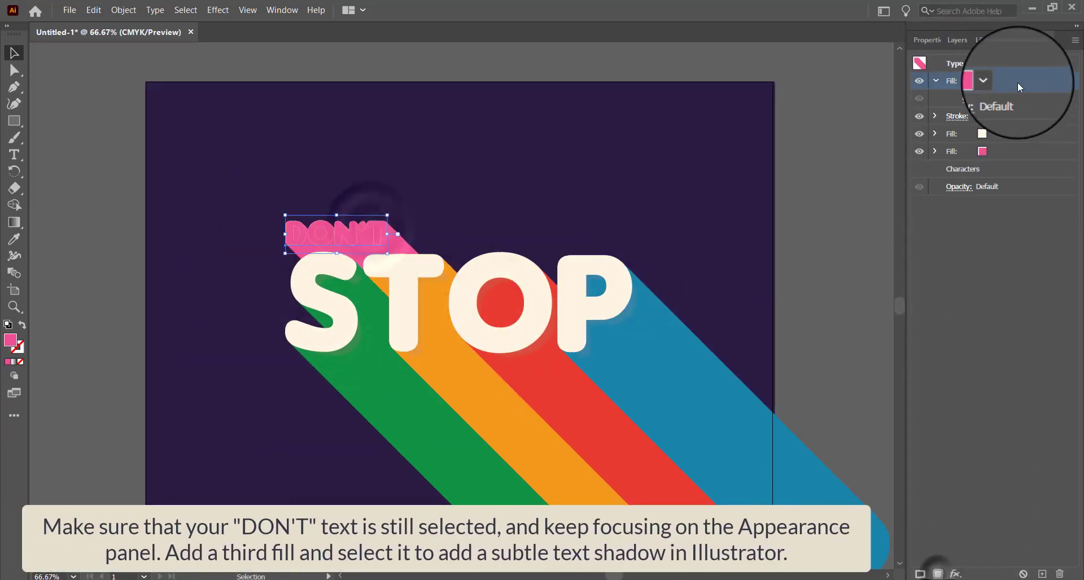
drag(1017, 83, 1006, 163)
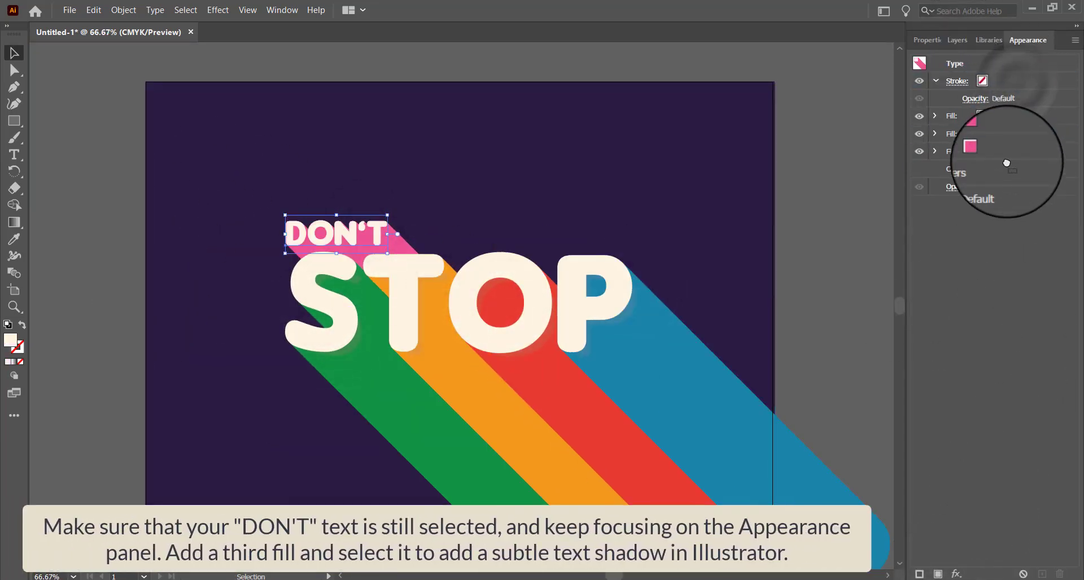
shift+click(983, 134)
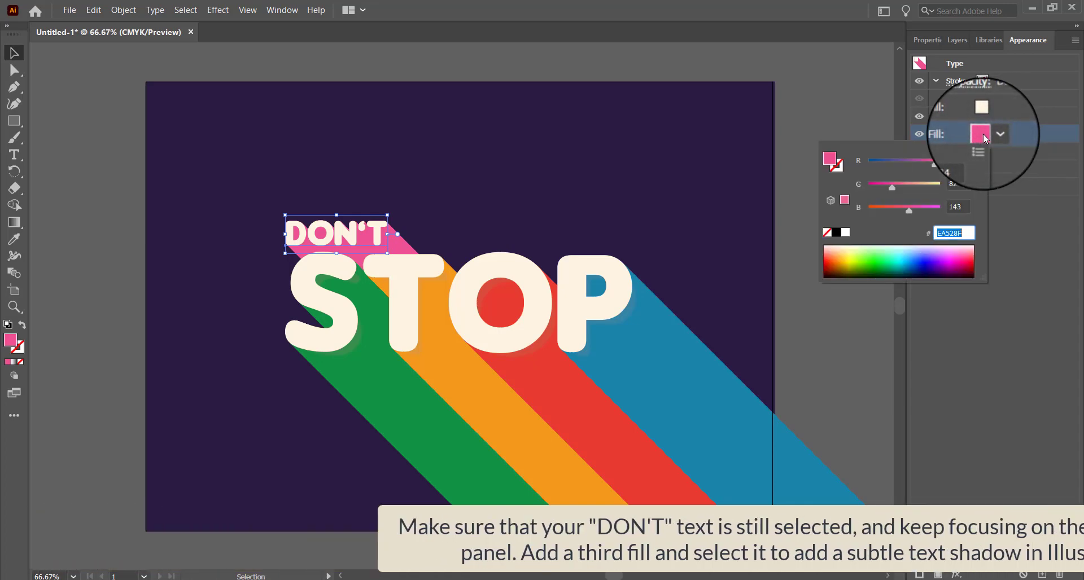
text(2A528F)
key(Tab)
text(2)
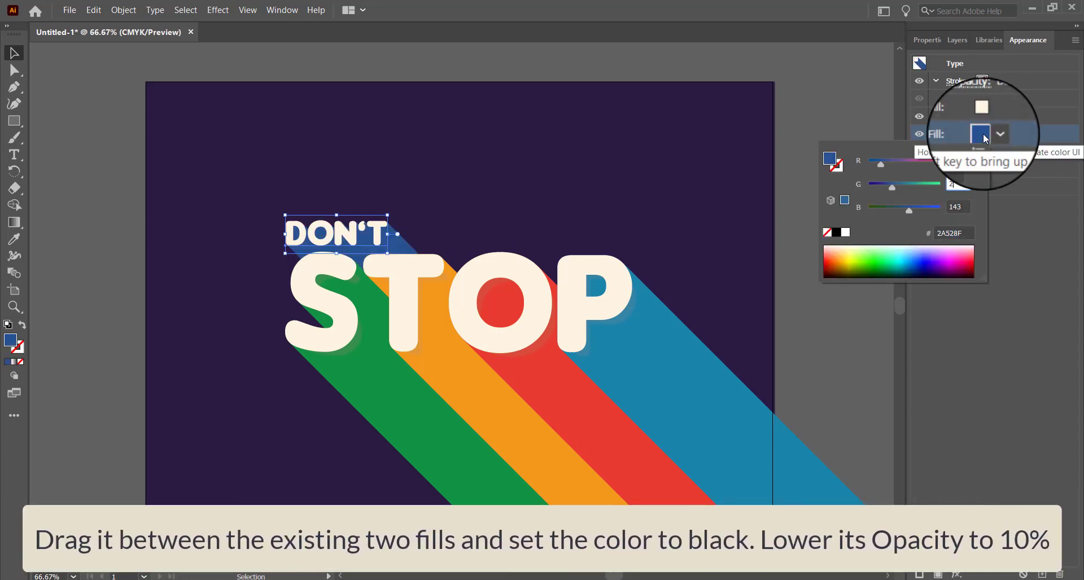
text(6)
key(Tab)
text(64)
key(Return)
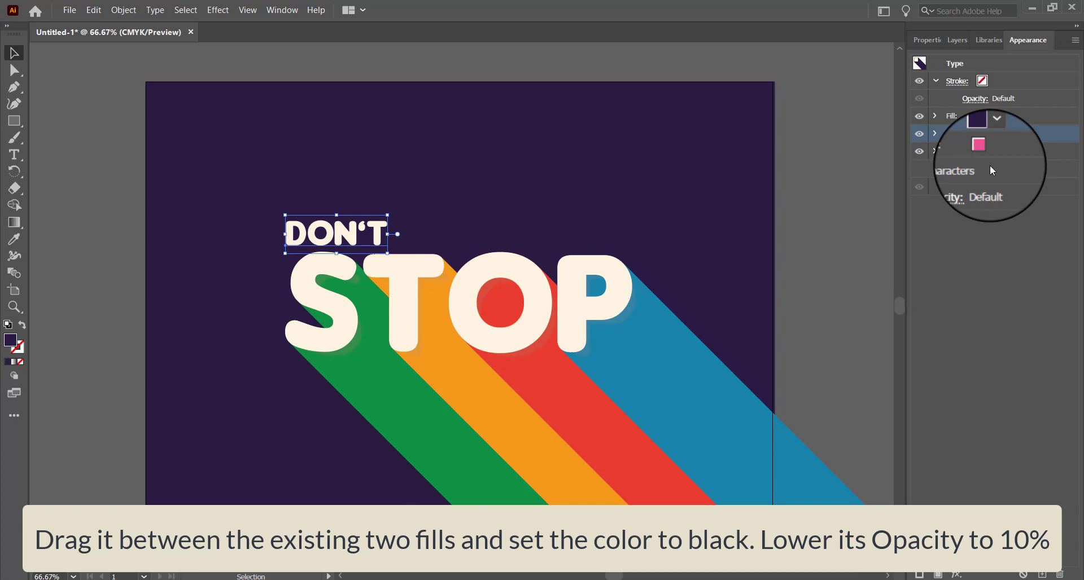
Step: Lower the opacity of the DON'T text's dark purple fill to 10%
click(935, 134)
click(974, 168)
text(10)
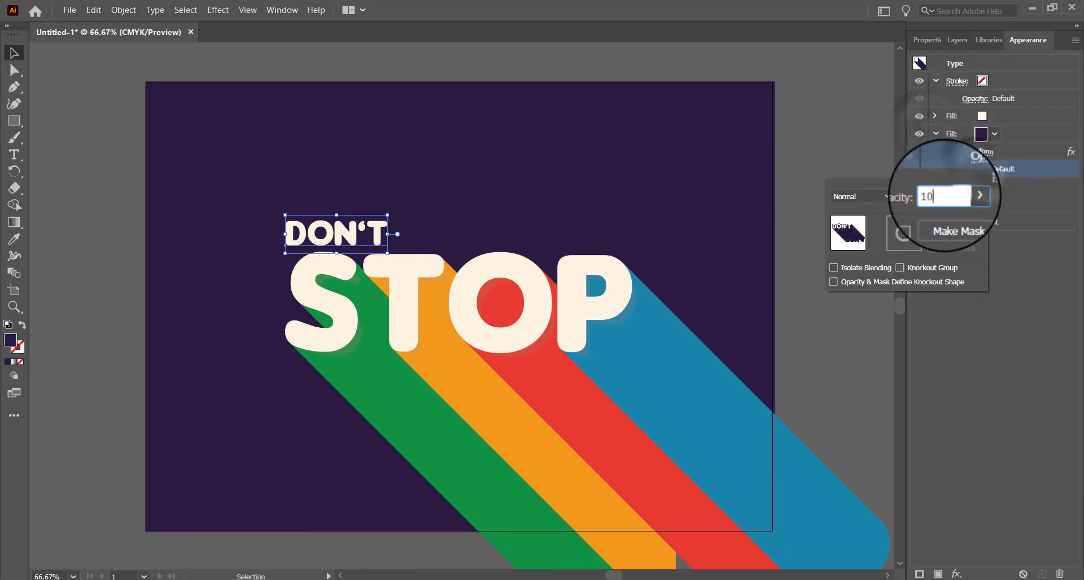
key(Return)
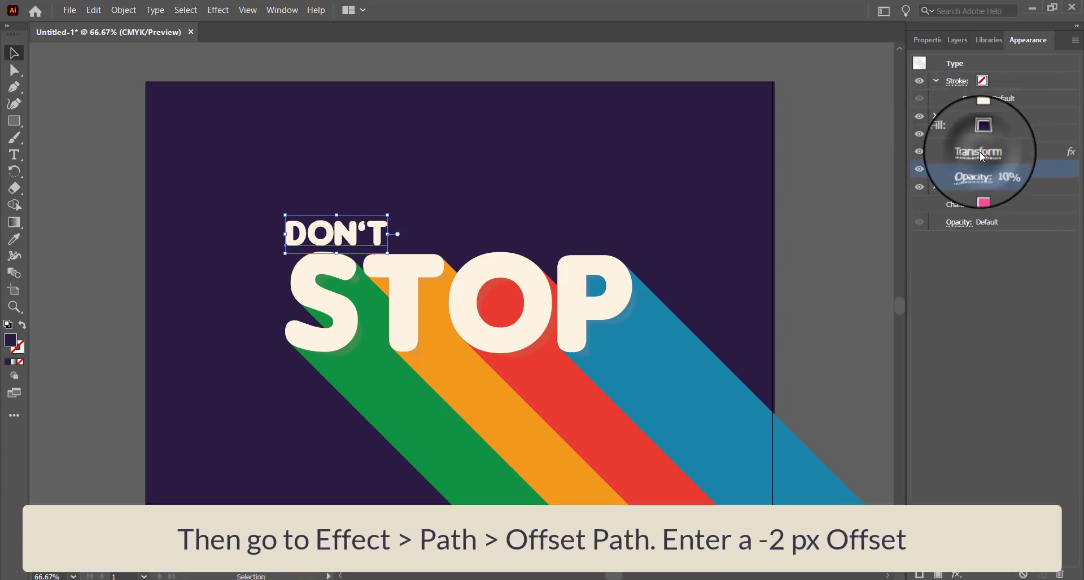
Step: Set the Transform effect on the DON'T text's dark purple fill to move 5 px horizontally and 5 px vertically
click(979, 151)
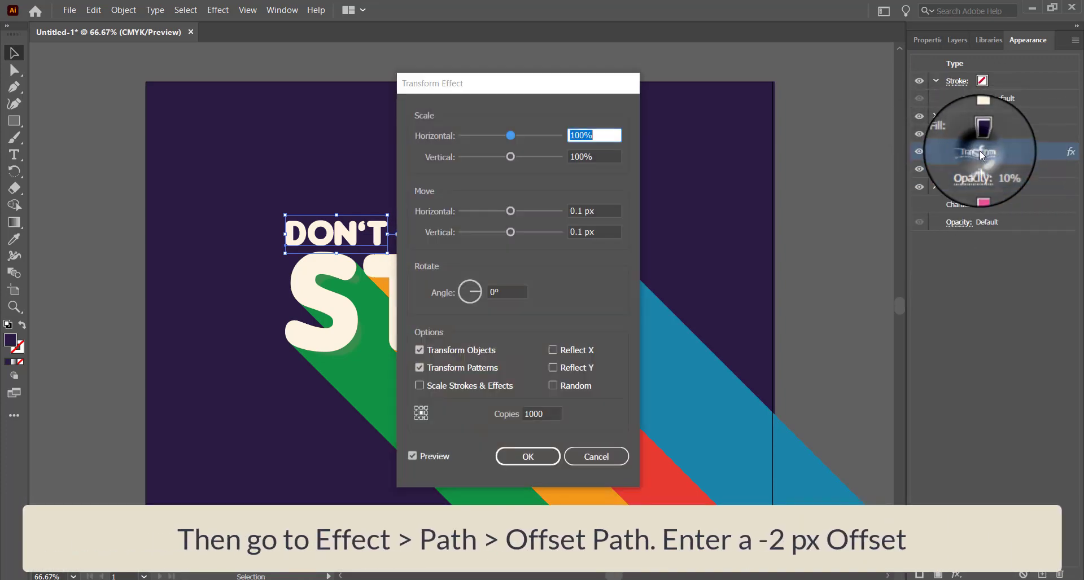
double_click(578, 210)
text(5)
key(Tab)
text(5)
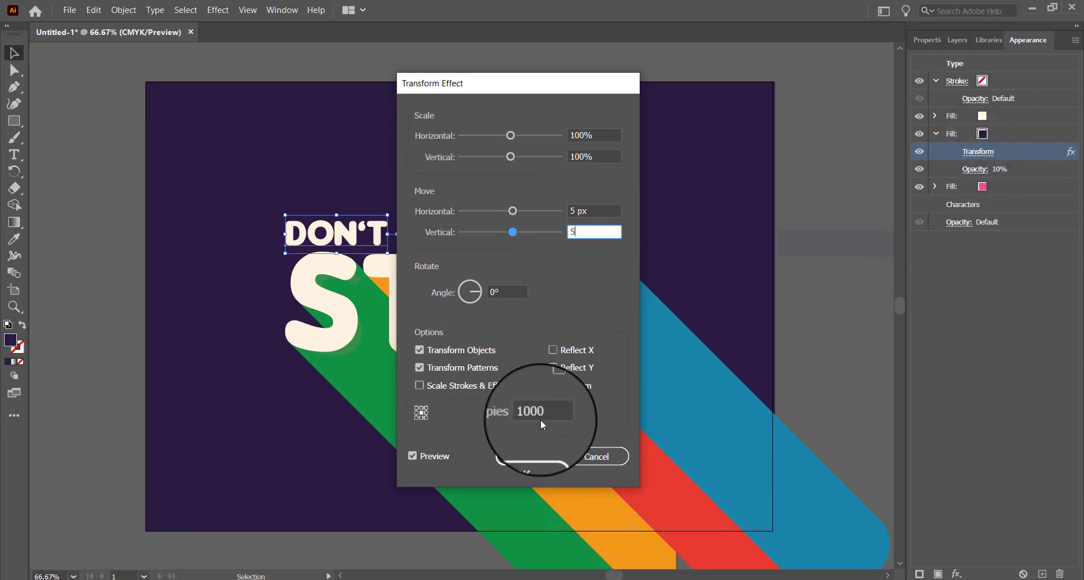
click(528, 455)
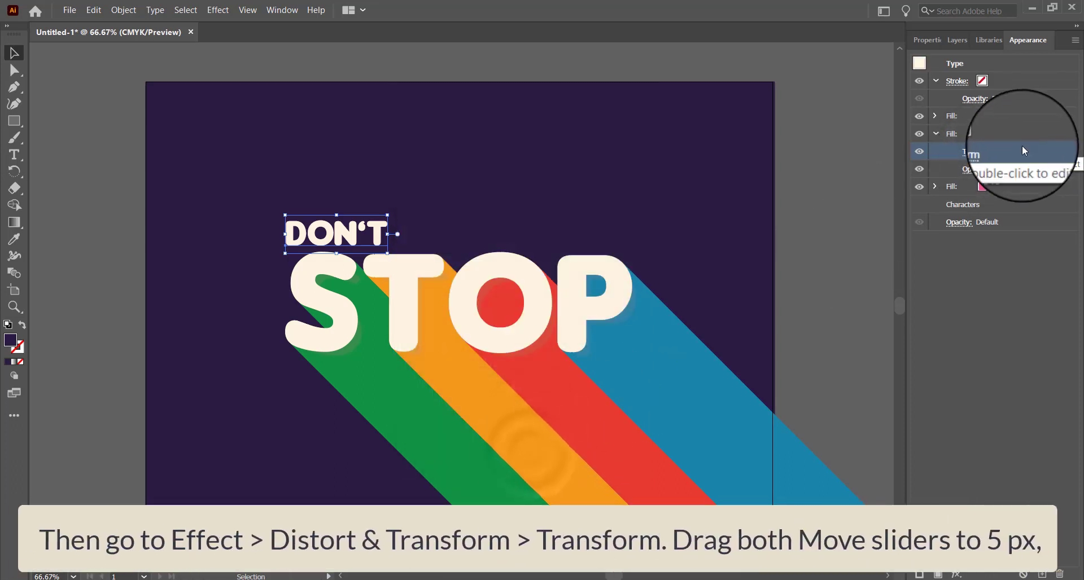
Step: Apply an Offset Path effect of -1 px to the DON'T text's dark purple fill
click(1013, 136)
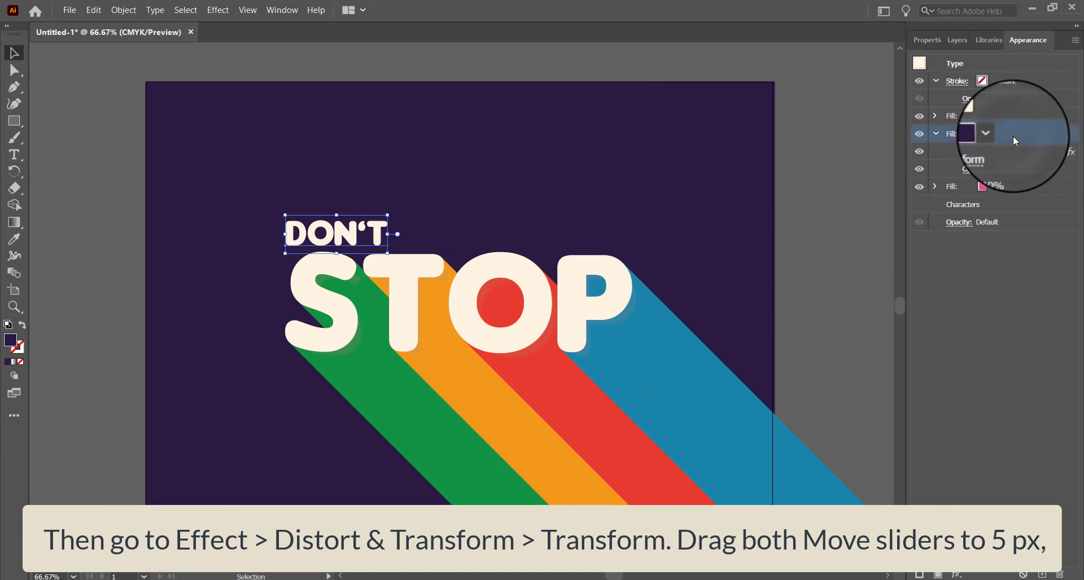
click(217, 10)
mouse_move(237, 145)
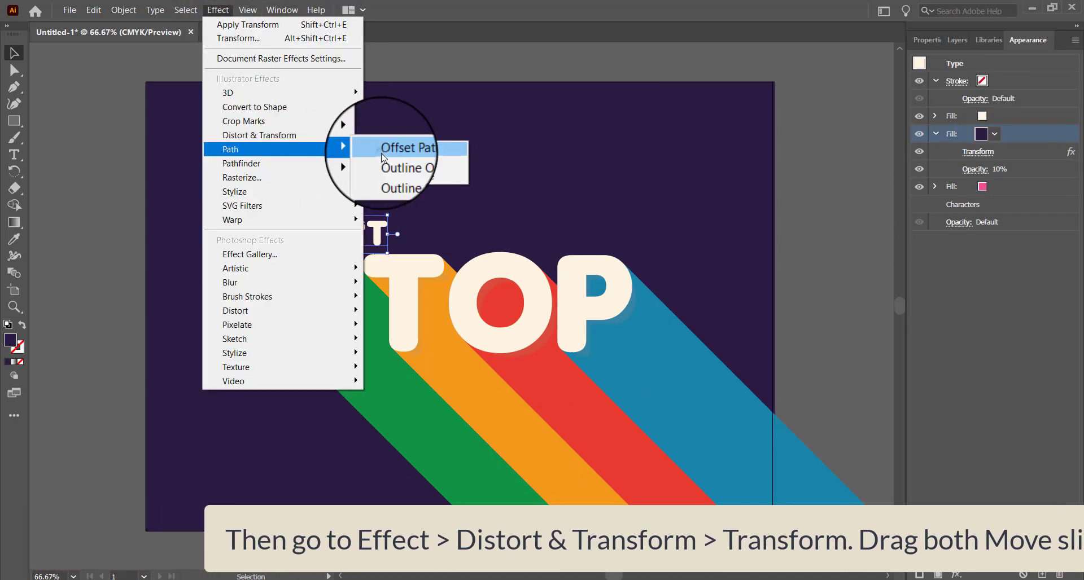
click(411, 146)
text(-1)
key(Return)
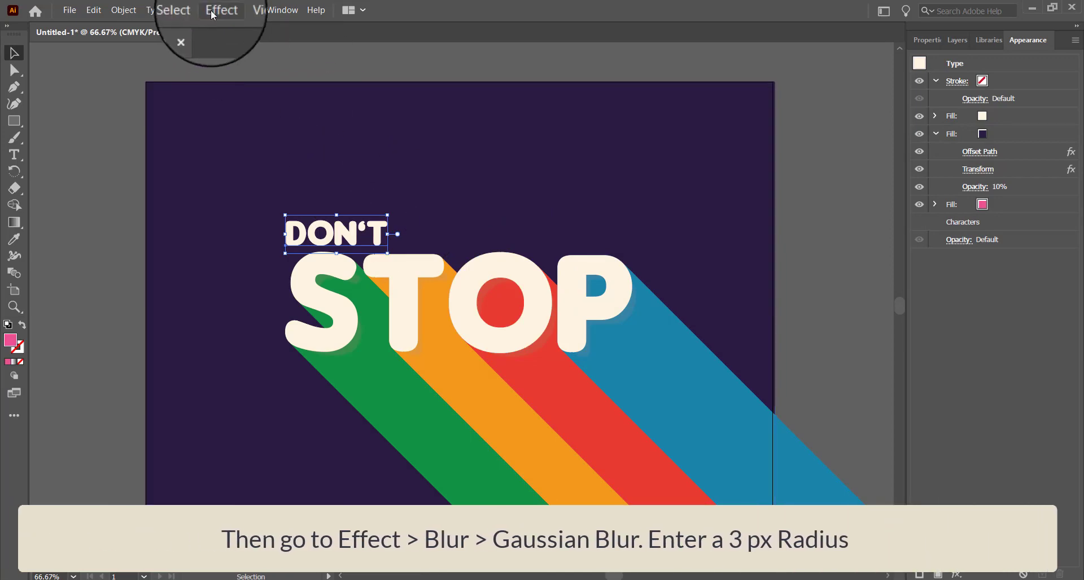
Step: Add a Gaussian Blur effect to the DON'T text and place it within the dark purple fill, directly below its Transform effect
click(215, 11)
mouse_move(345, 135)
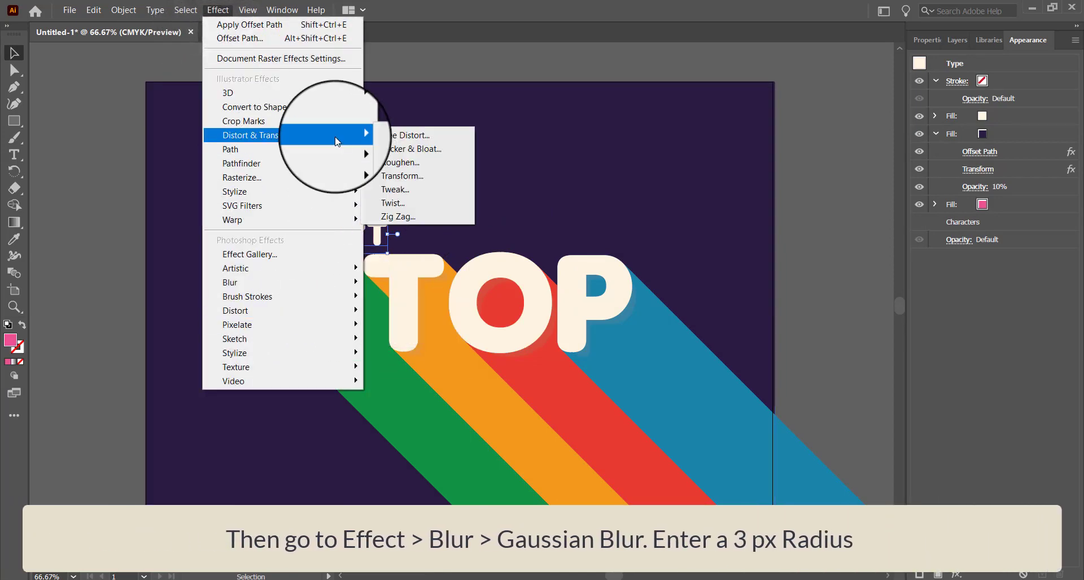
mouse_move(243, 282)
click(389, 284)
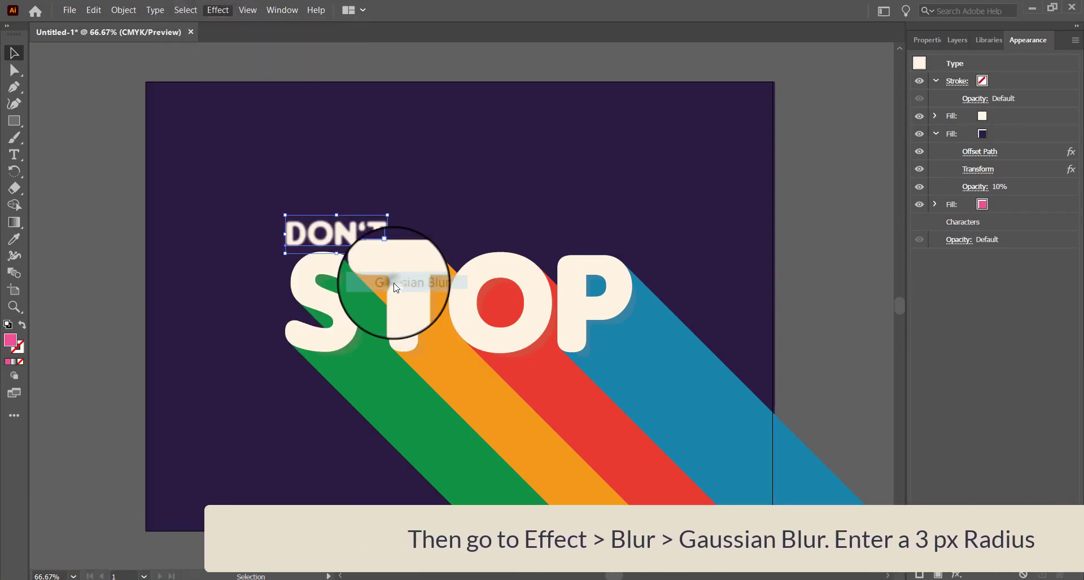
click(539, 308)
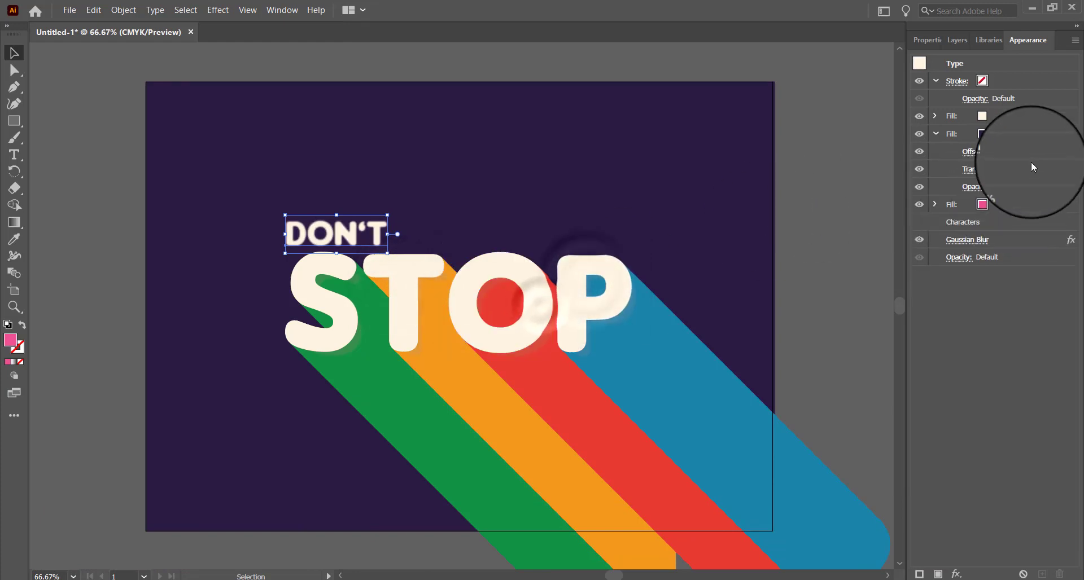
drag(1005, 241, 998, 146)
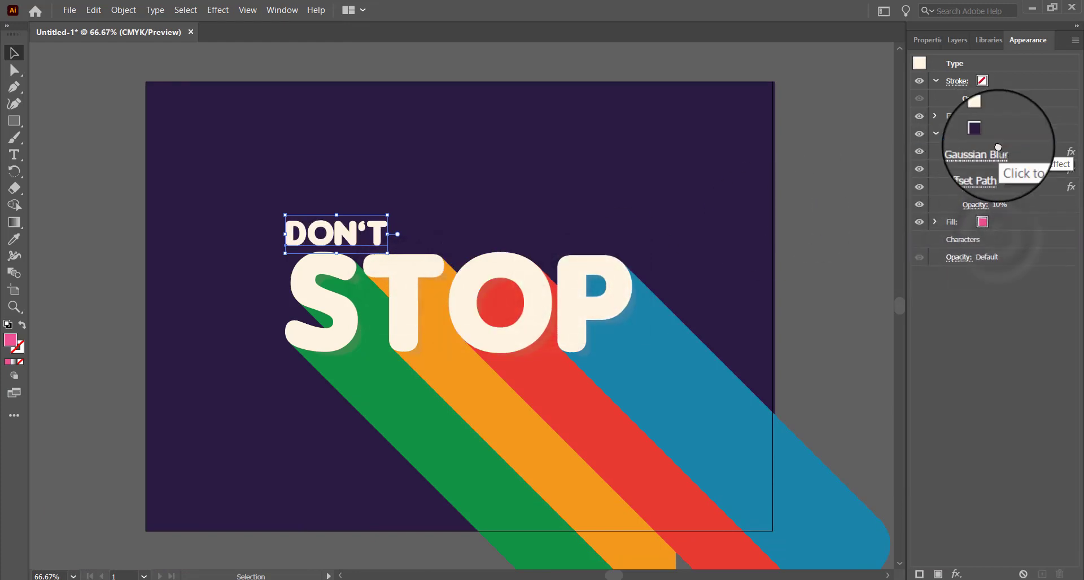
click(1008, 187)
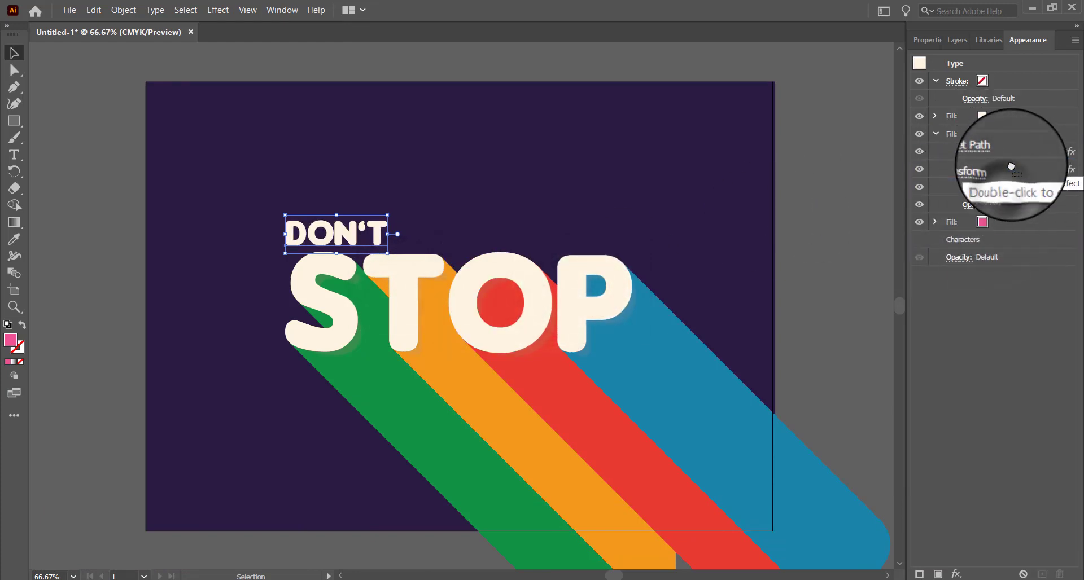
click(1019, 140)
Step: Reapply a Transform effect to the DON'T text's pink fill, moving 0.1 px horizontally and vertically, with copies forming a long shadow
click(936, 220)
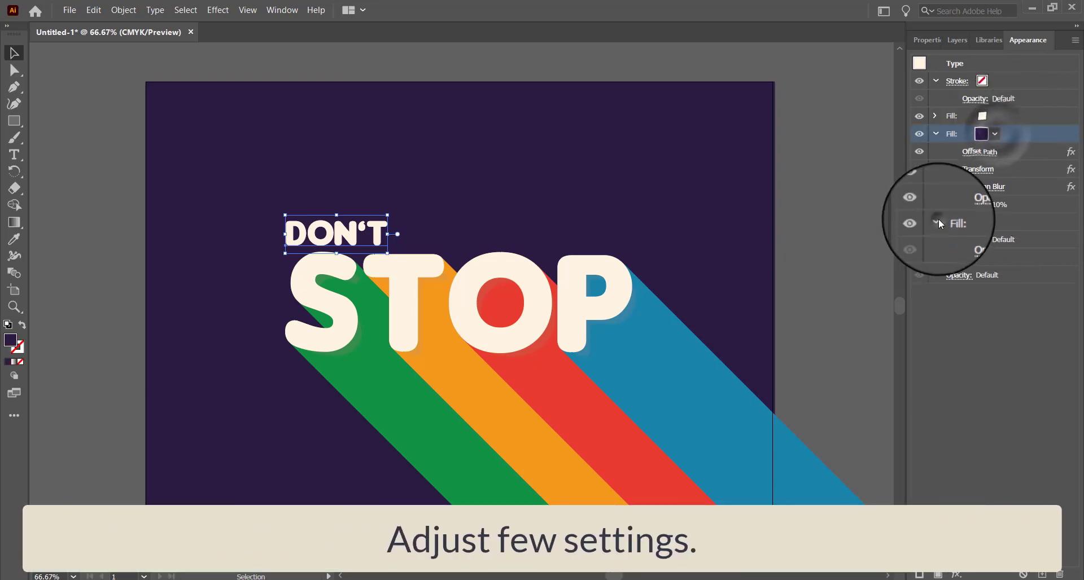
click(1015, 222)
click(218, 10)
mouse_move(260, 136)
click(432, 176)
double_click(576, 214)
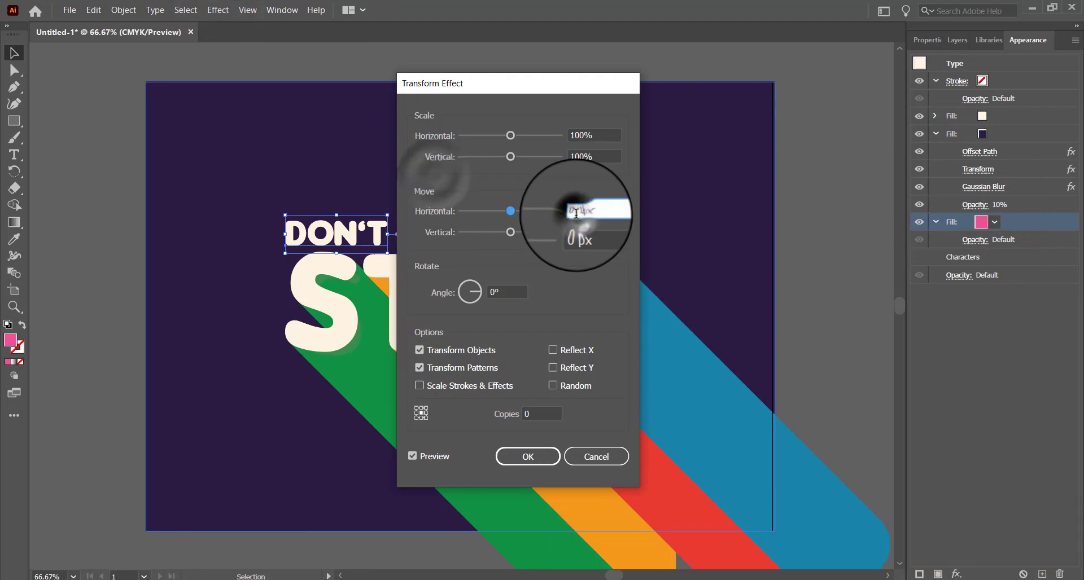
text(0.1)
key(Tab)
text(0.1)
click(528, 456)
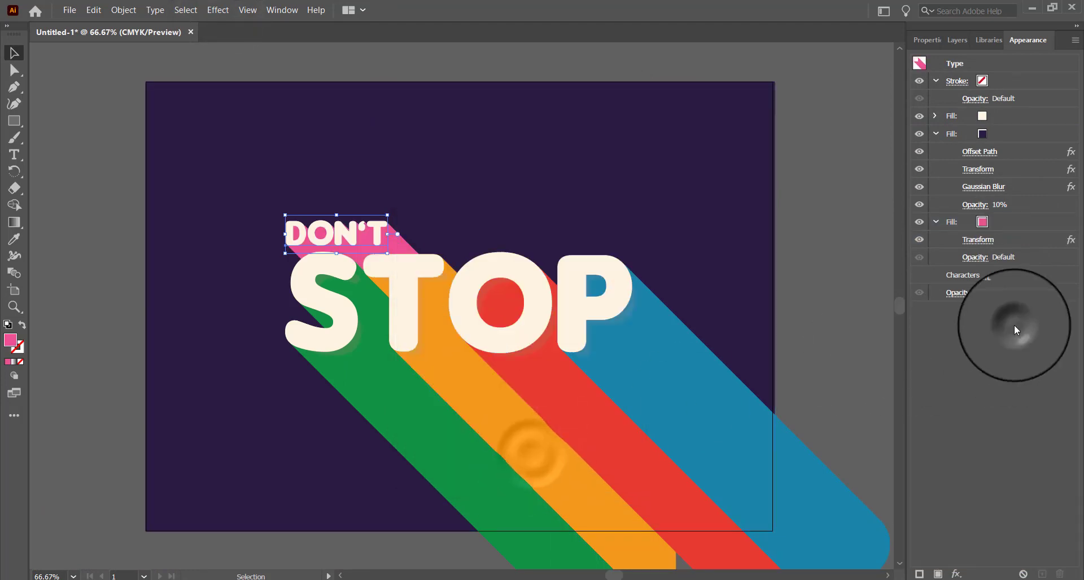
Step: Add the text BELIEVING in the lower part of the artboard and set its font size to 50 pt
click(14, 154)
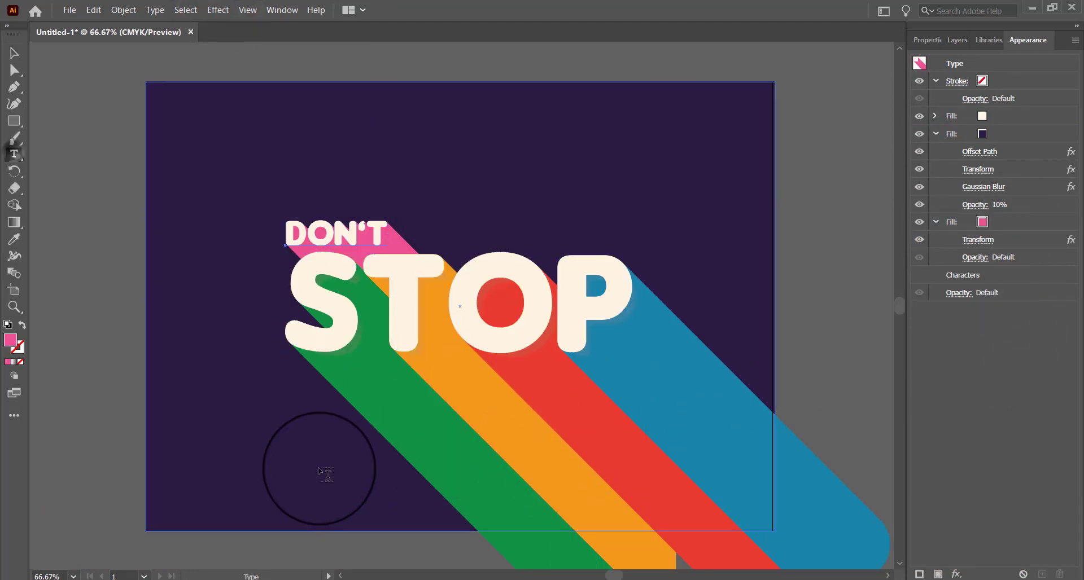
click(320, 469)
text(BELIEVING)
key(ctrl+a)
click(926, 41)
double_click(947, 349)
text(50)
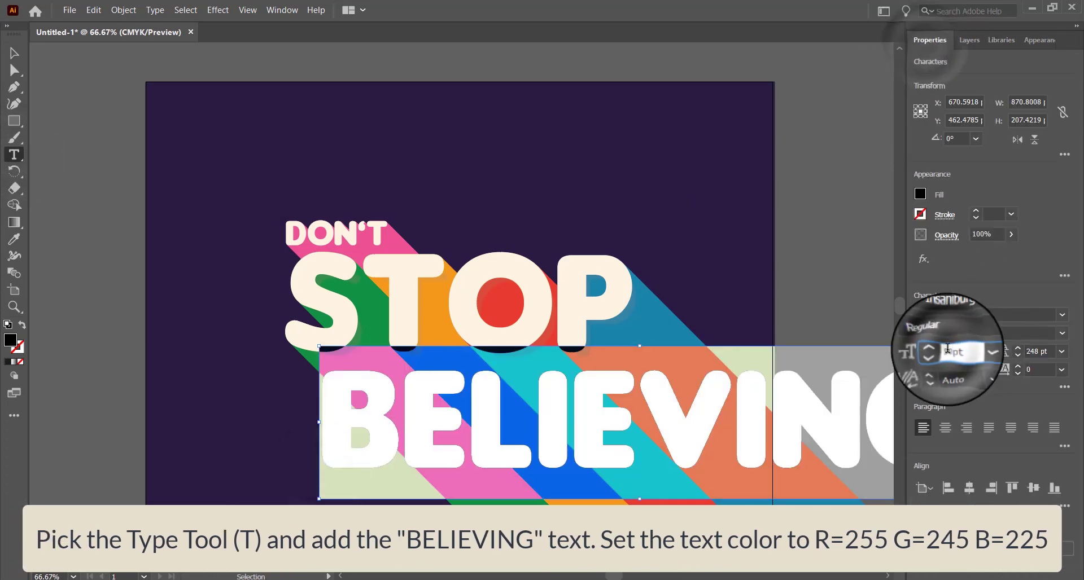
key(Return)
Step: Position the BELIEVING text just beneath the letters O and P of STOP
click(15, 53)
drag(386, 458, 519, 386)
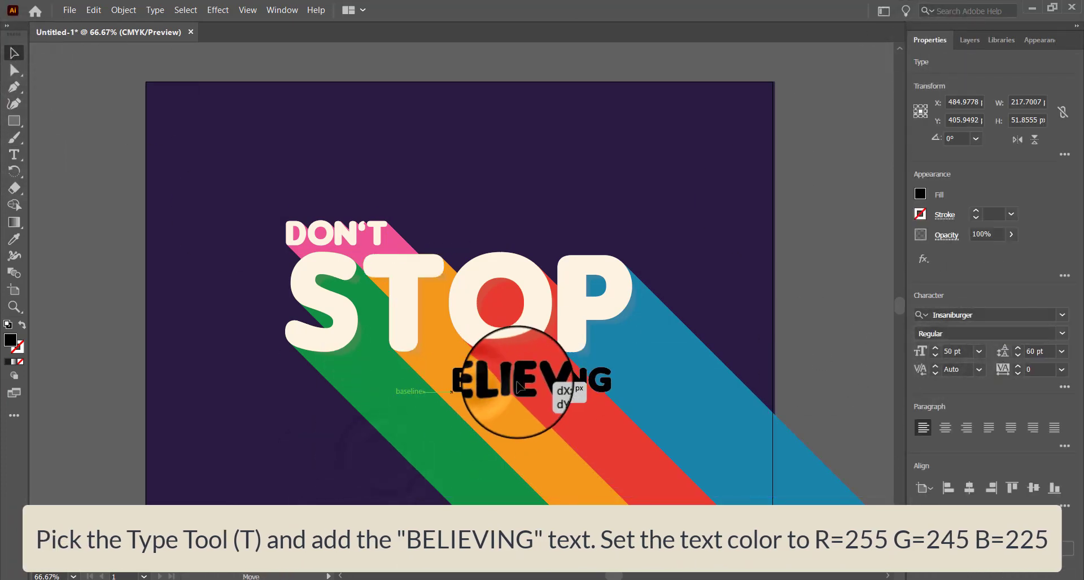
key(shift+Up)
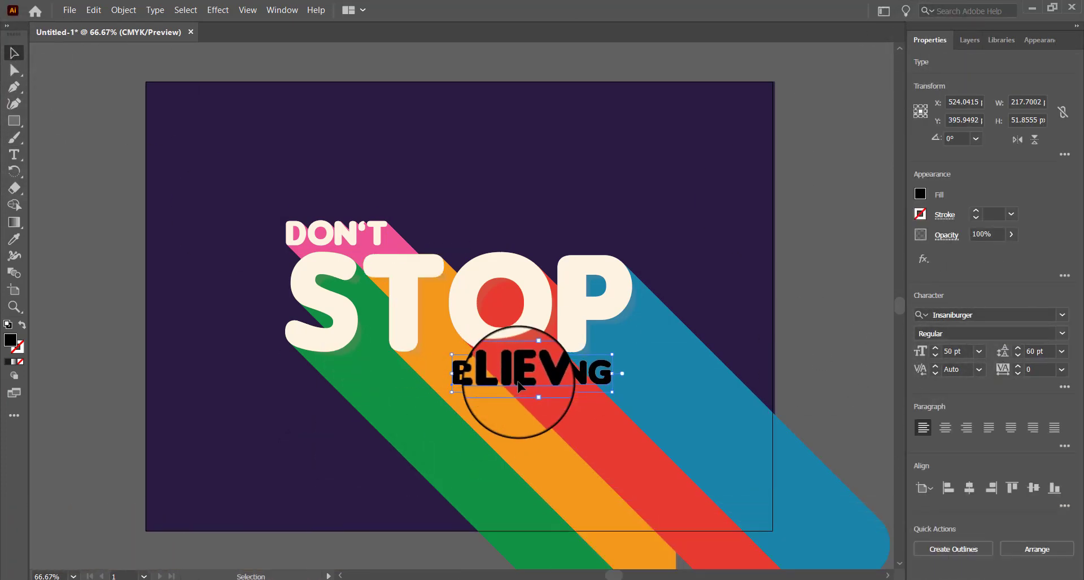
Step: Fill the BELIEVING text with cream, using R 255, G 241, B 225
double_click(10, 340)
double_click(835, 324)
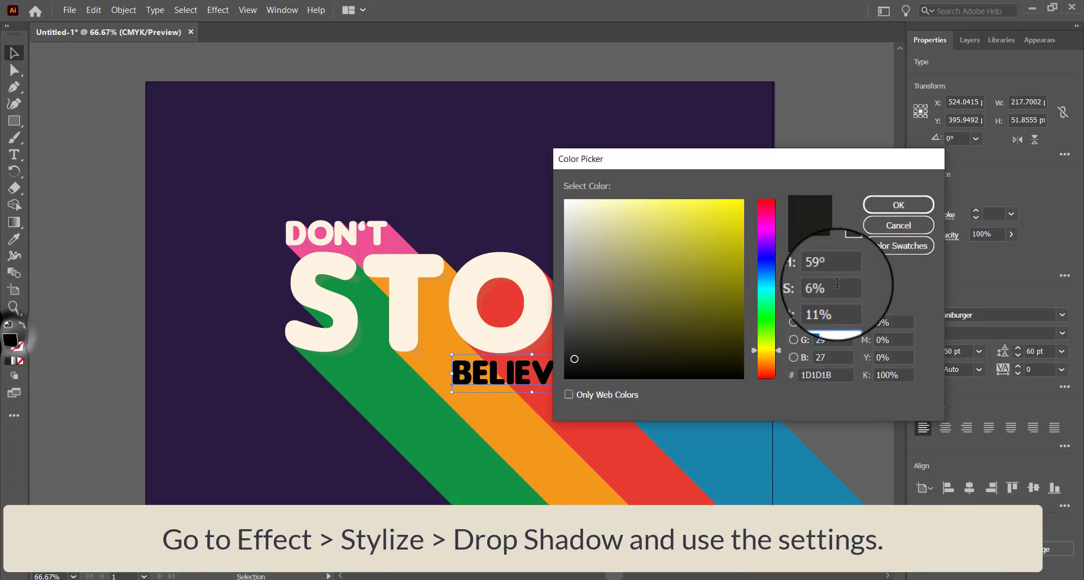
text(255)
key(Tab)
text(241)
key(Tab)
text(225)
key(Return)
Step: Start a Drop Shadow effect on the BELIEVING text with Normal mode, 10% opacity and a 5 px X offset
click(217, 9)
mouse_move(243, 196)
click(389, 192)
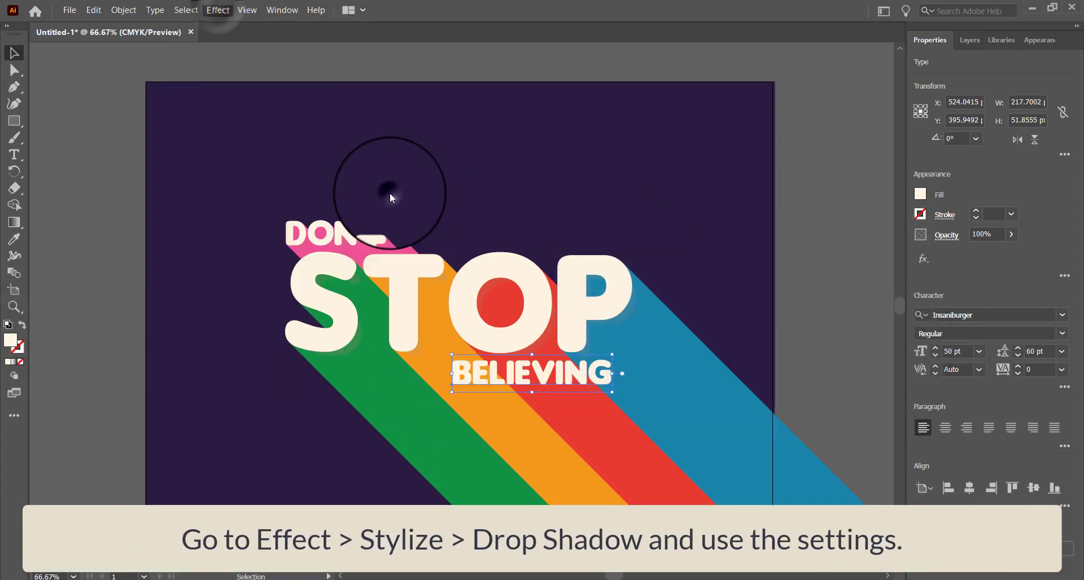
click(518, 225)
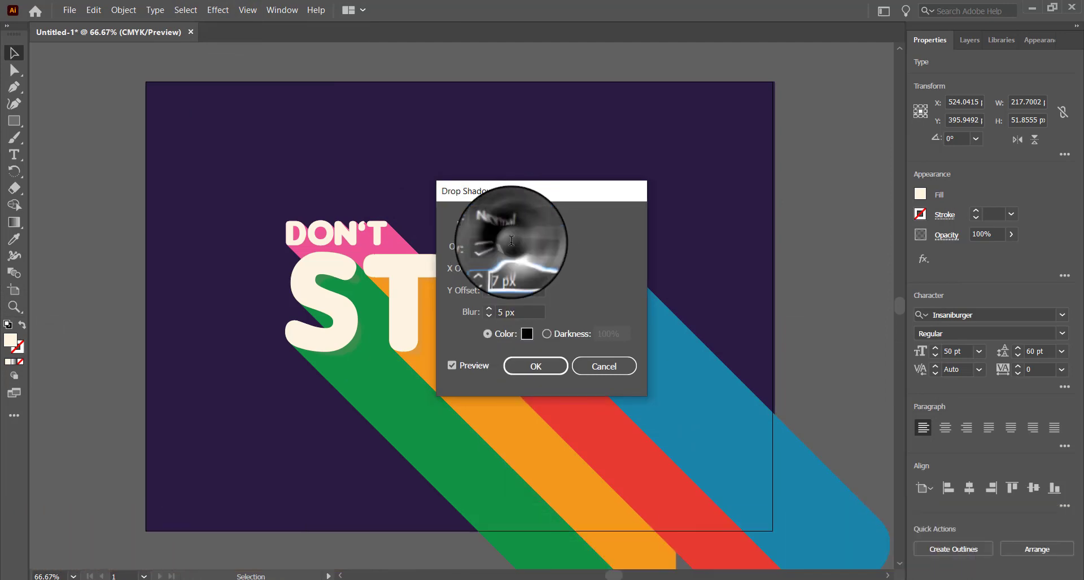
text(5)
Step: Color the BELIEVING text's drop shadow dark purple with R 42, G 26, B 64, apply the effect and deselect the text
click(526, 334)
key(shift+Tab)
key(shift+Tab)
key(shift+Tab)
text(42)
key(Tab)
text(26)
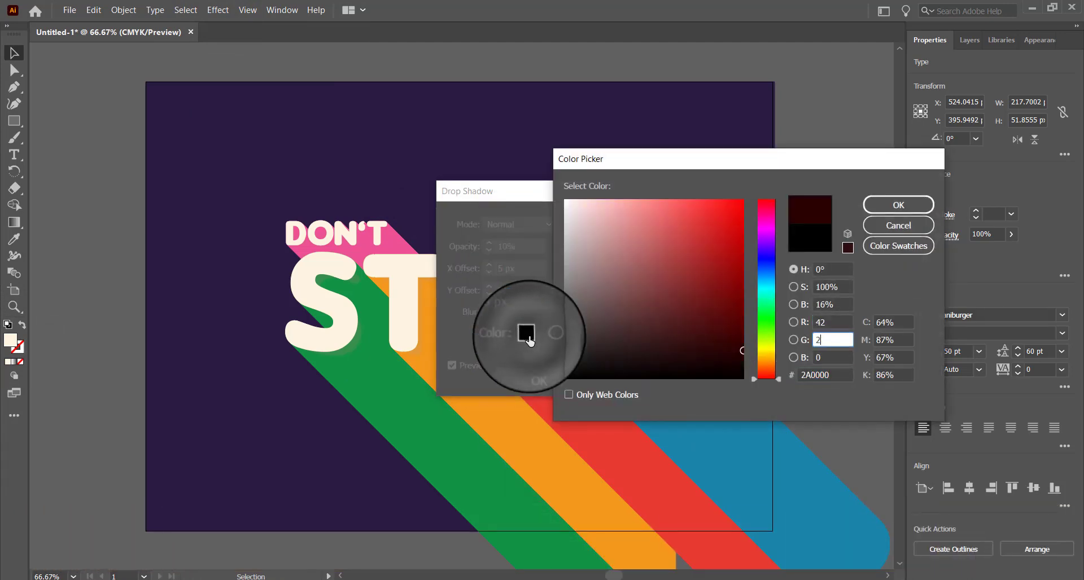
key(Tab)
text(64)
key(Return)
click(542, 365)
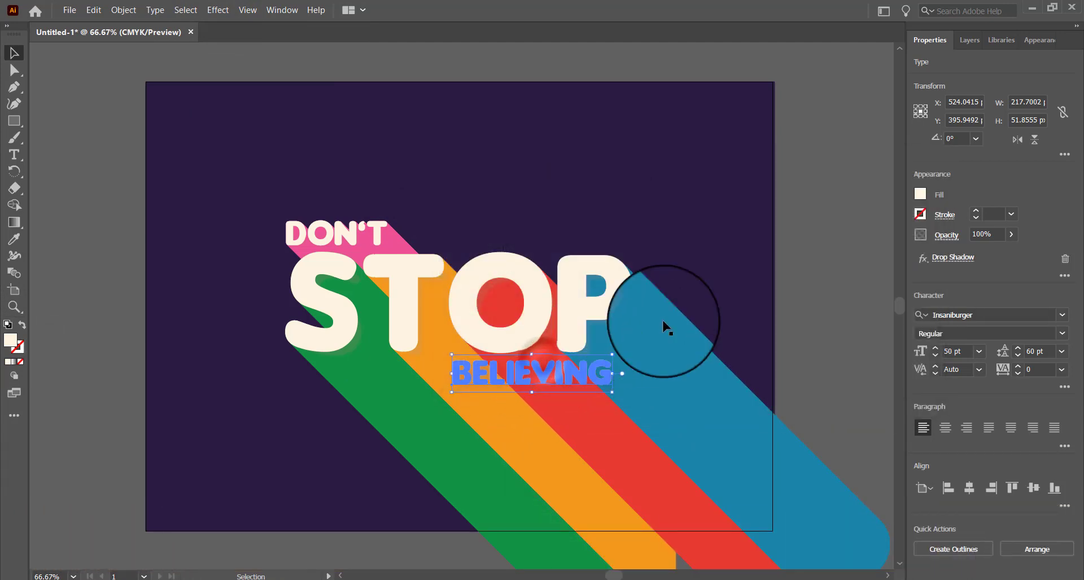
click(819, 245)
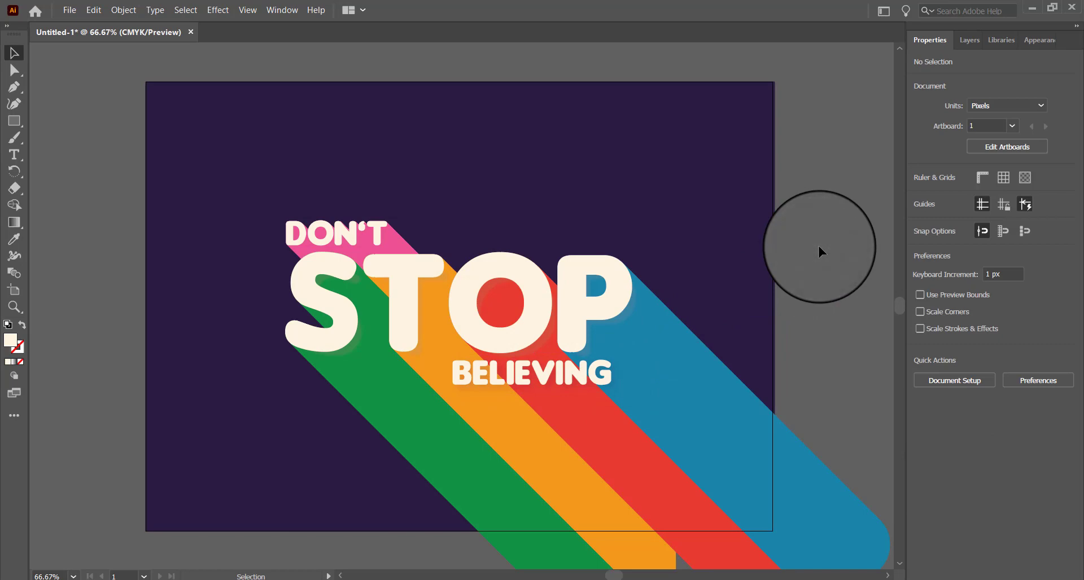
Step: Examine the finished DON'T STOP BELIEVING lettering and its shadows enlarged in full-screen view
key(f)
key(f)
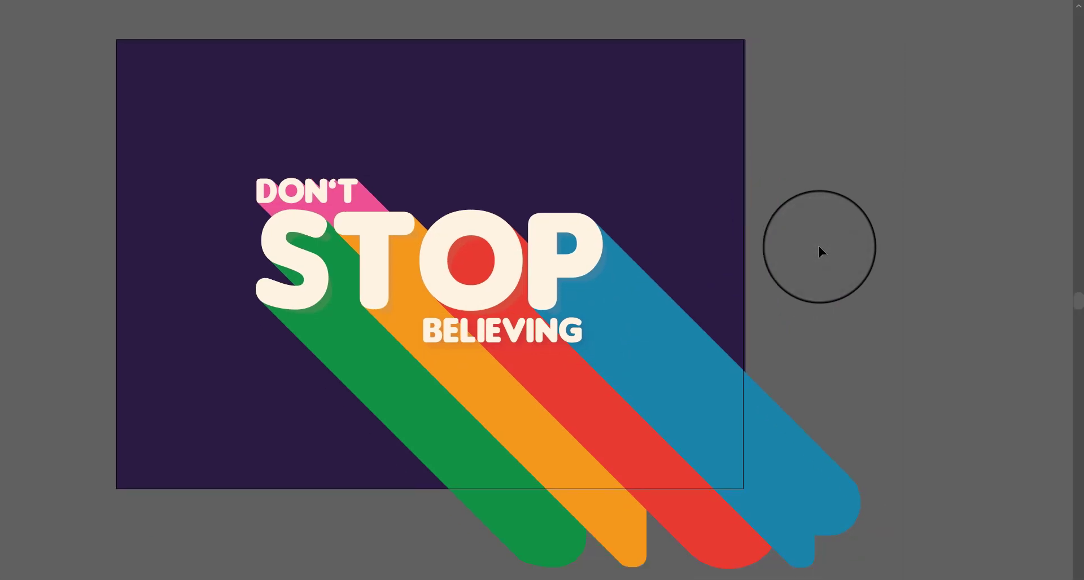
key(ctrl+0)
key(ctrl+plus)
scroll(820, 247, down, 1)
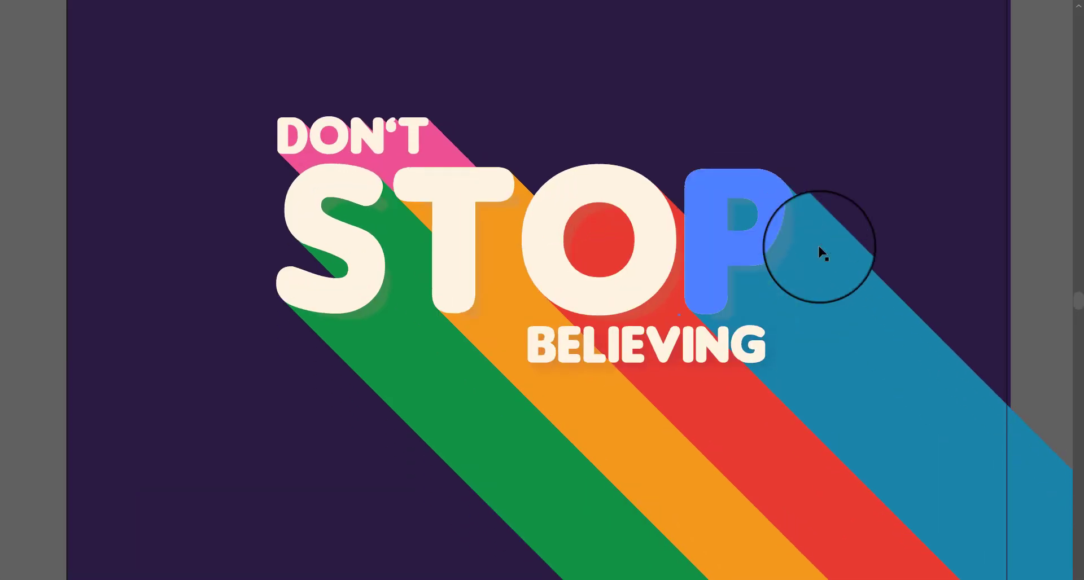
scroll(821, 247, up, 1)
scroll(820, 248, left, 3)
mouse_move(1, 384)
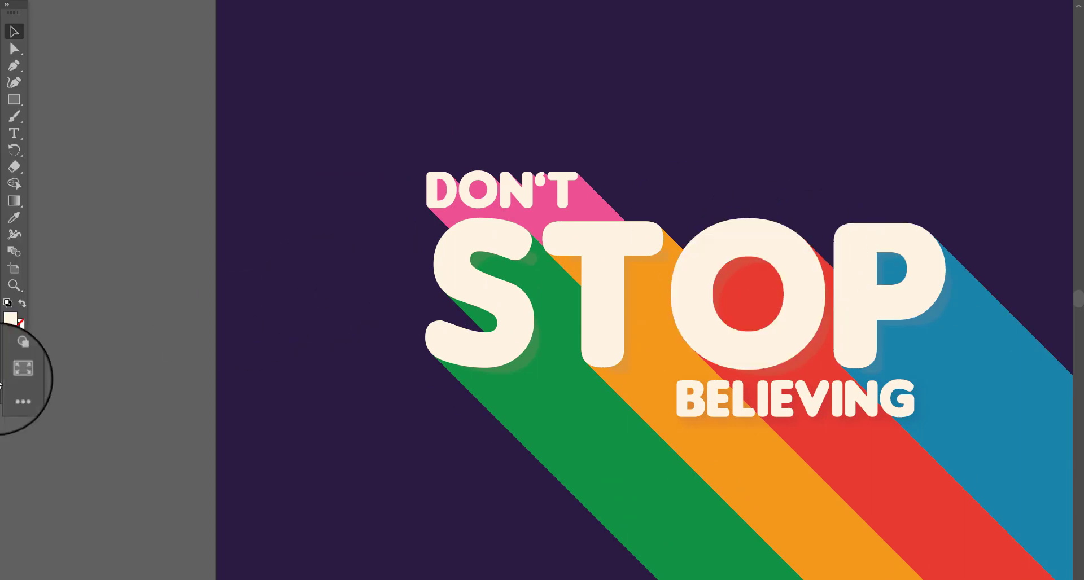